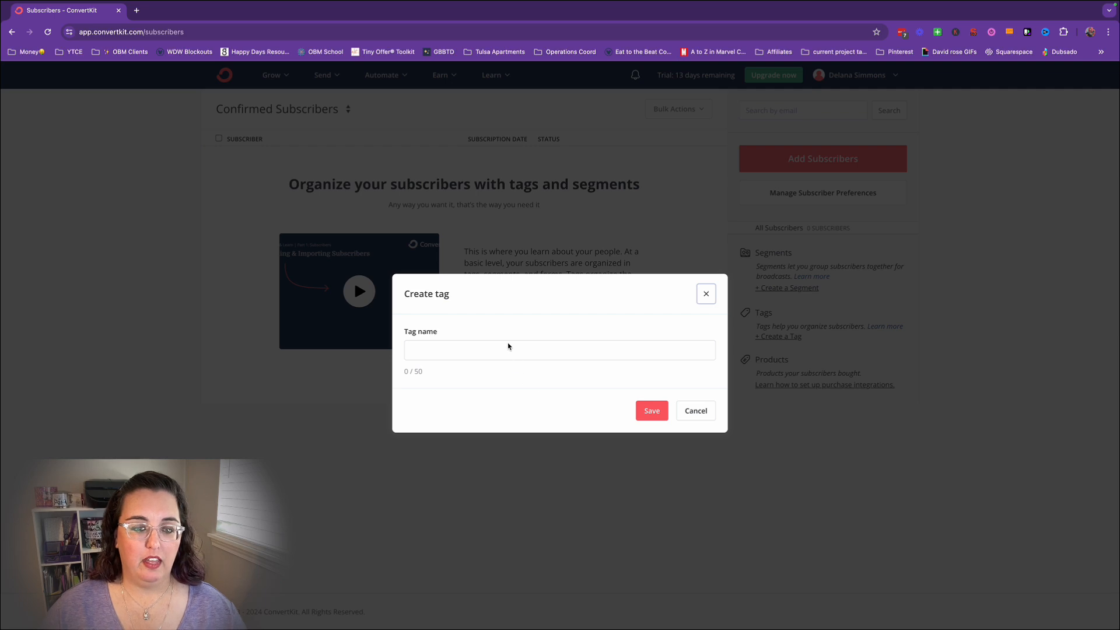
Name the new subscriber tag "Welcome Sequence" and save it.
left_click(582, 353)
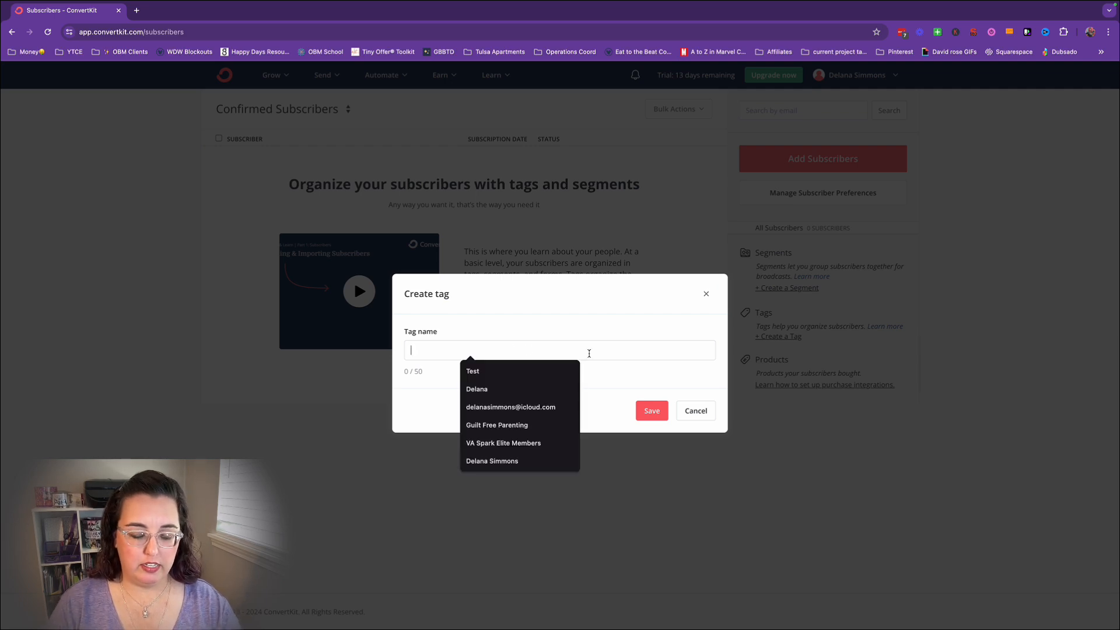
type("Welcome D")
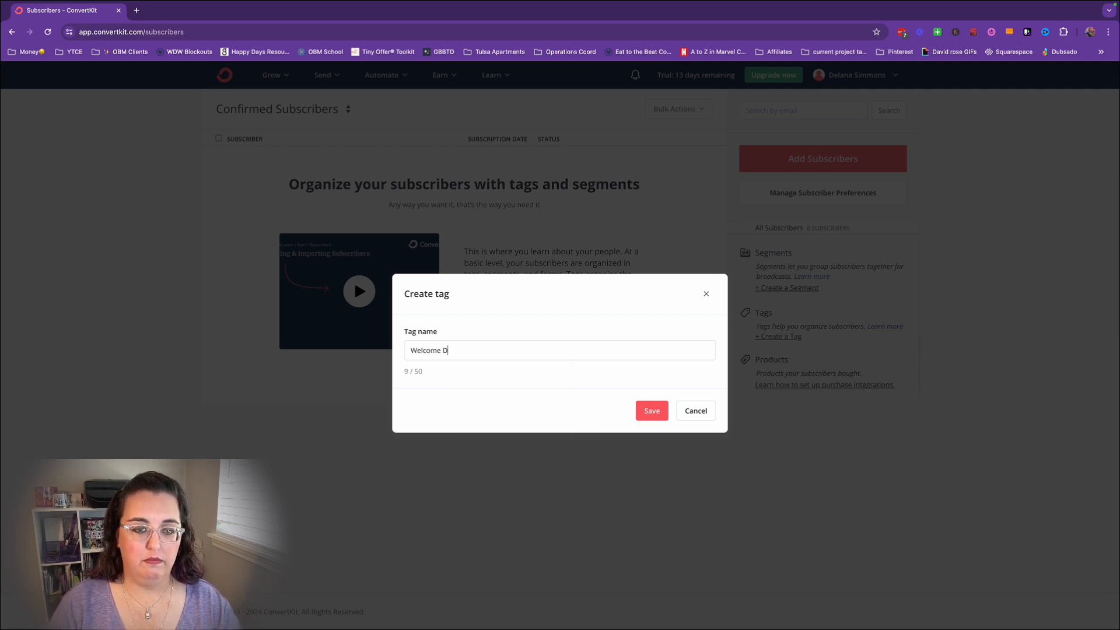
key("BackSpace")
type("Sequence")
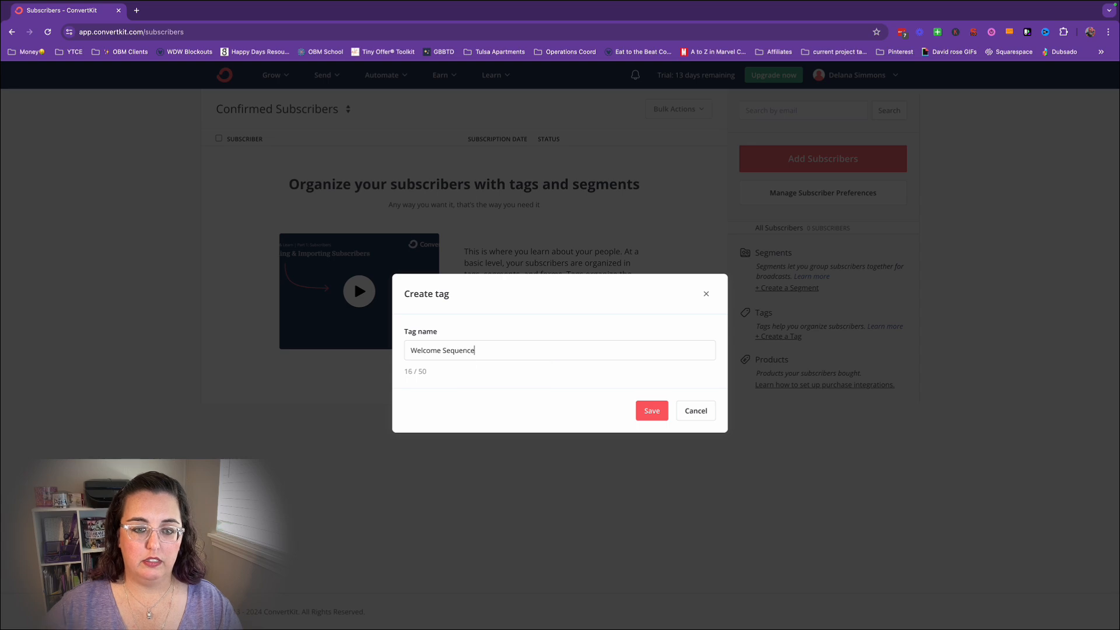
left_click(654, 413)
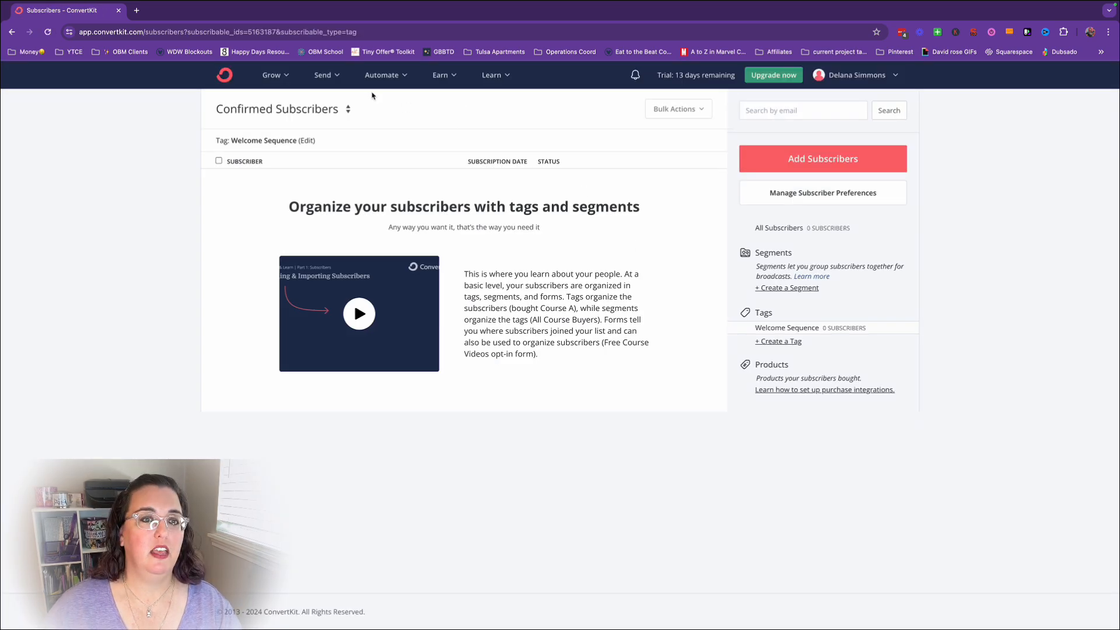
Create a new email sequence using the Text only template.
left_click(322, 79)
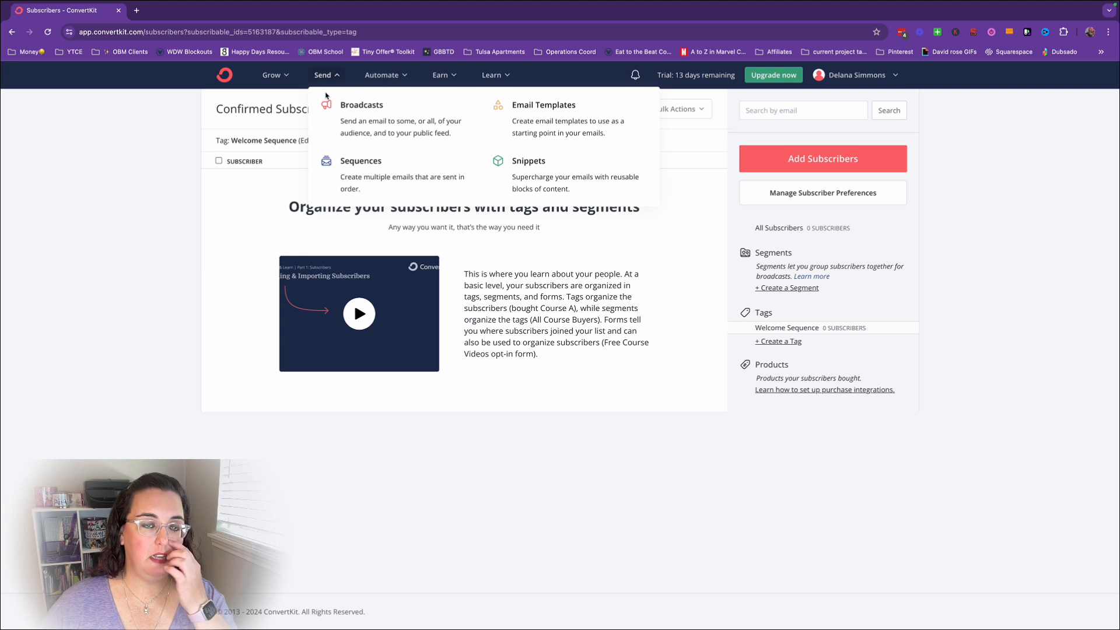
left_click(350, 180)
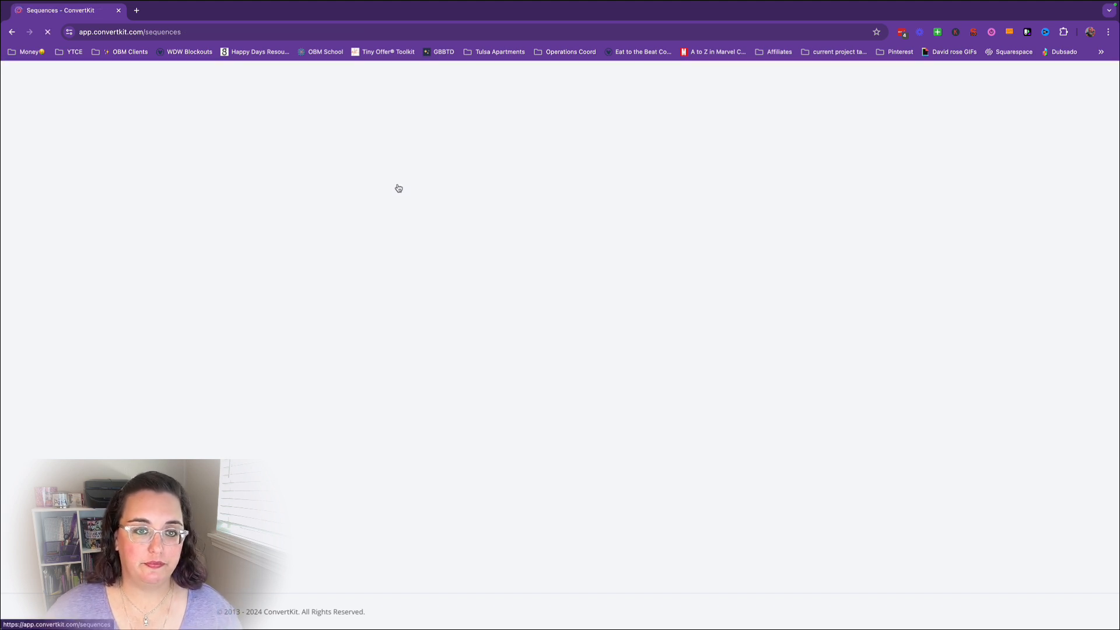
left_click(866, 136)
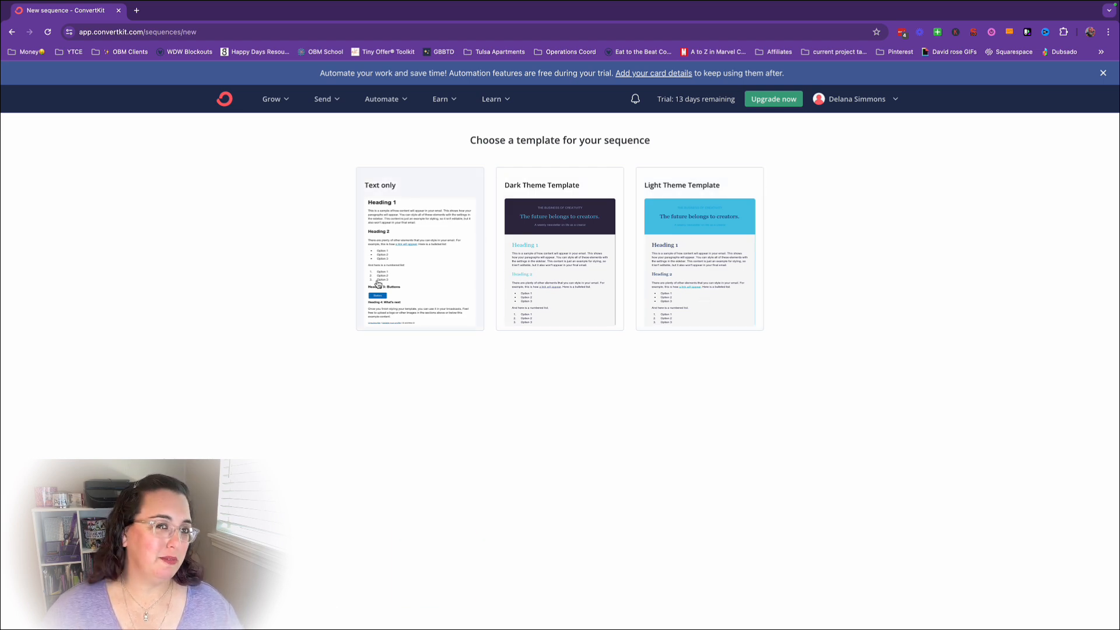
left_click(433, 269)
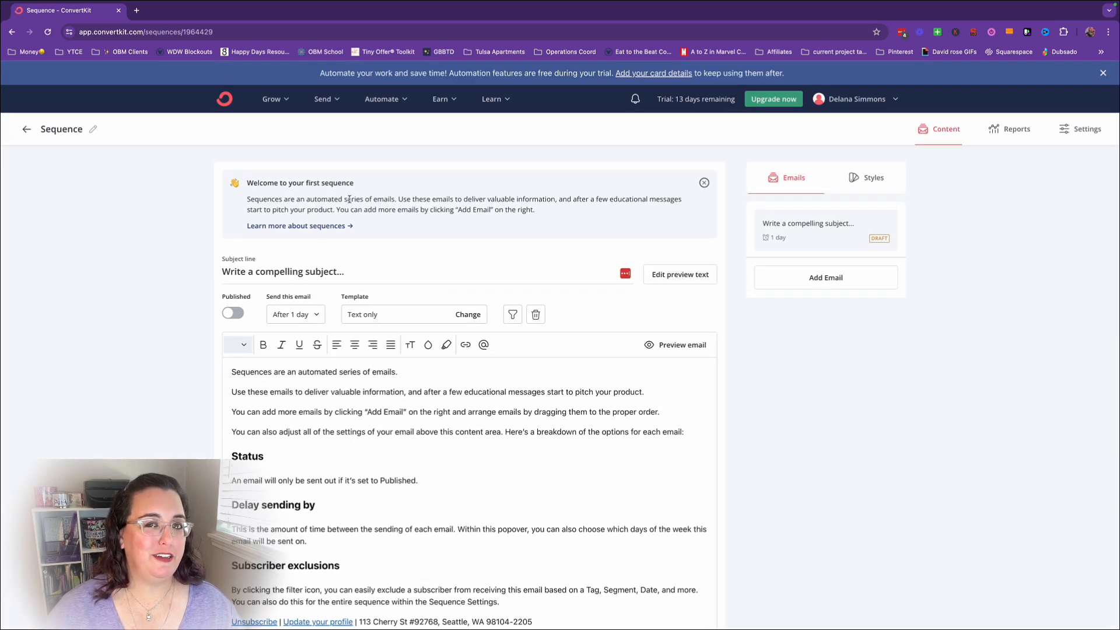
Rename the new sequence to "Welcome Sequence".
left_click(93, 129)
double_click(56, 131)
left_click(42, 132)
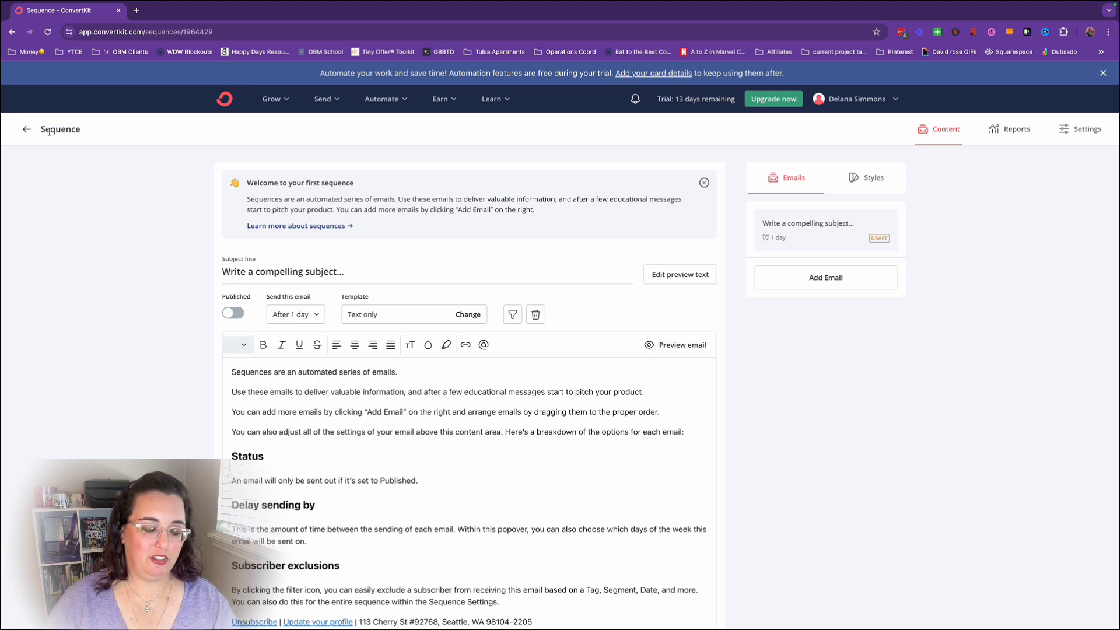
type("wel")
key("BackSpace")
key("BackSpace")
key("BackSpace")
type("Weclo")
key("BackSpace")
key("BackSpace")
key("BackSpace")
type("lcome")
key("Return")
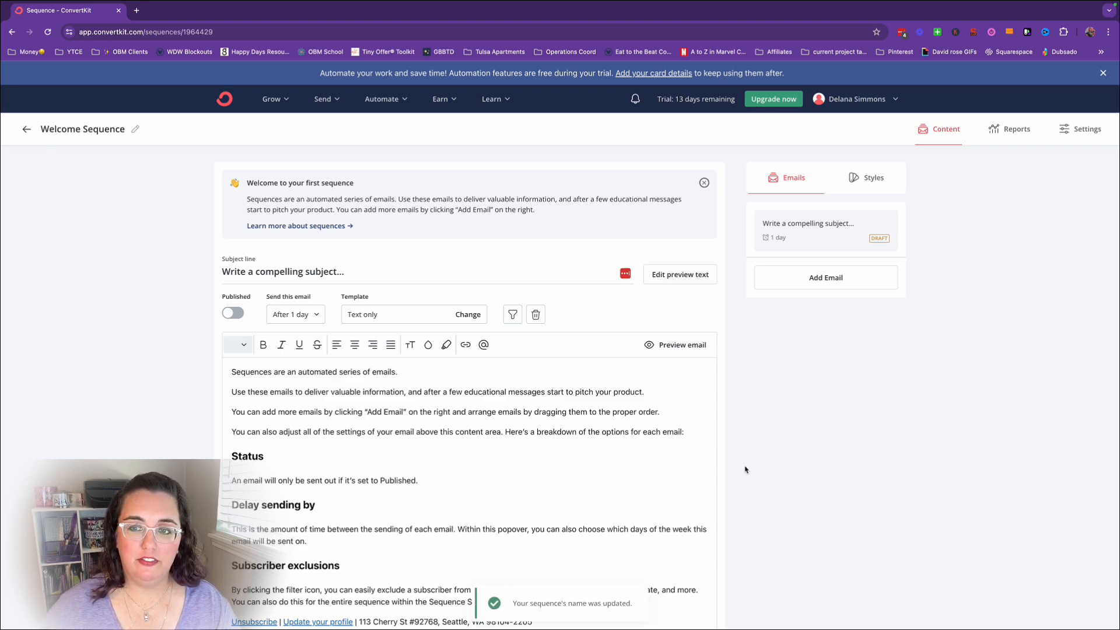
Replace the sample body text of the first email with "Email copy.".
scroll(772, 500, "down", 1)
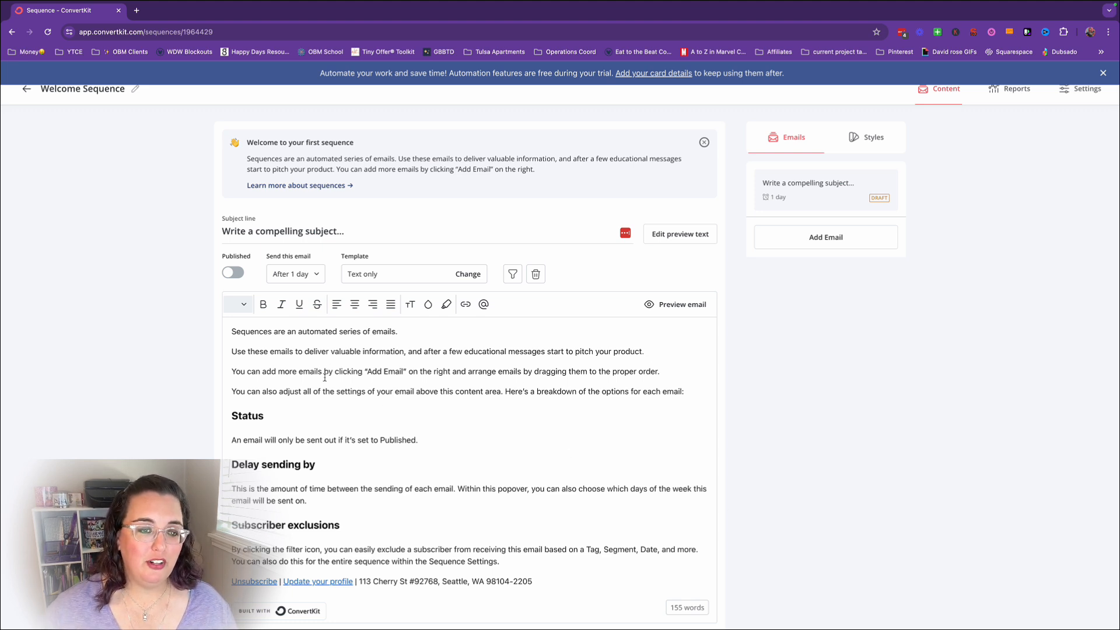
scroll(438, 496, "down", 1)
left_click_drag(507, 559, 226, 312)
key("BackSpace")
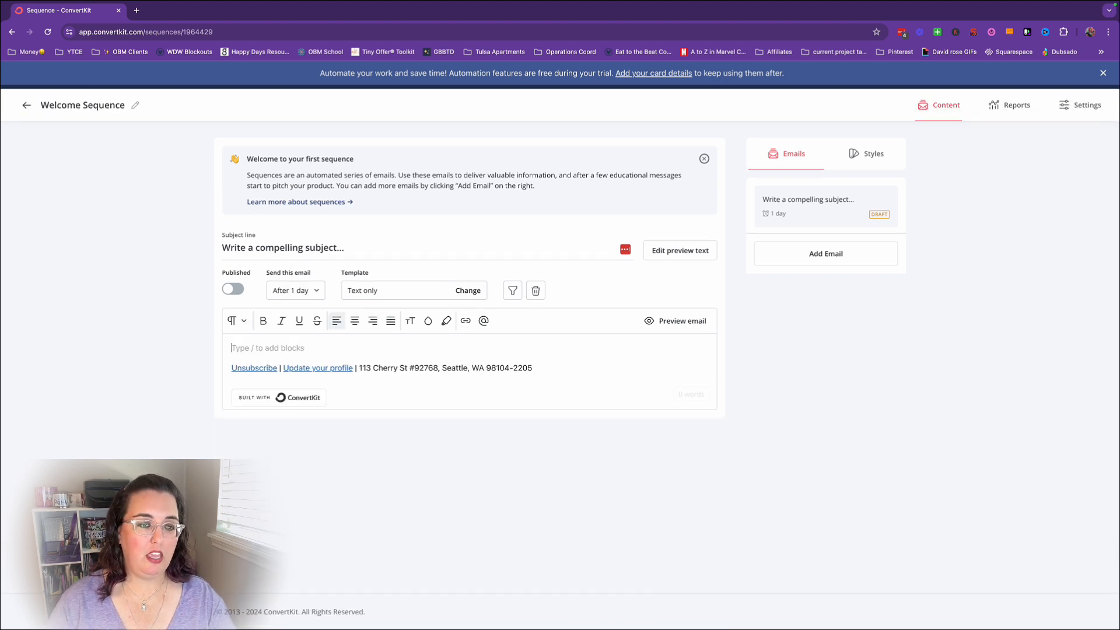
type("Emai lcoy")
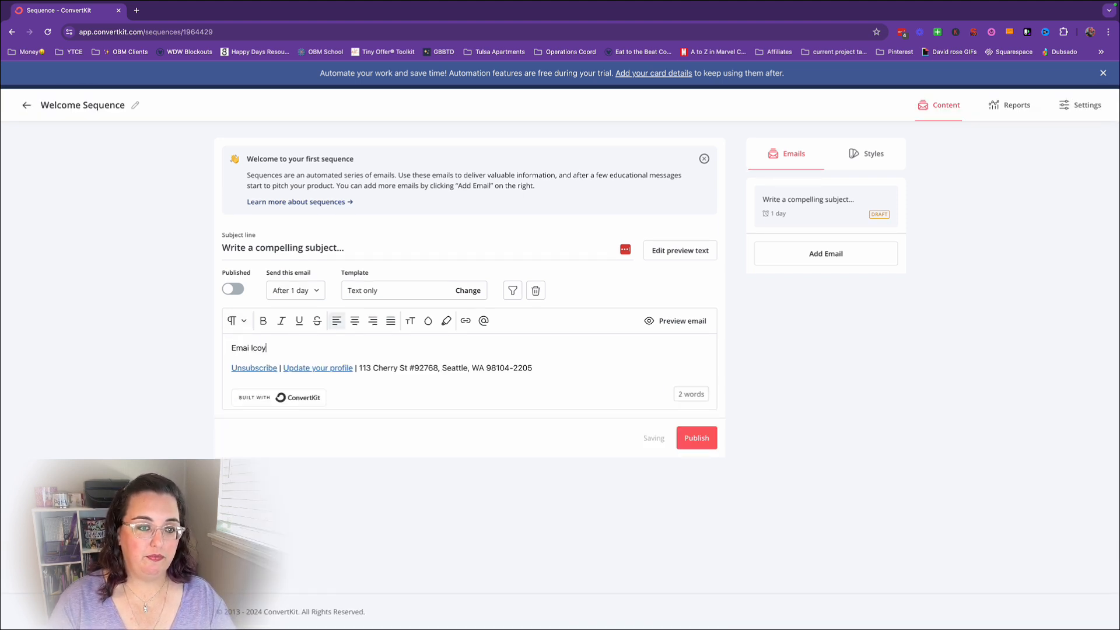
key("BackSpace")
key("BackSpace")
type("l coy")
key("BackSpace")
type("py.")
Set the first email's subject line to "Email 1 subject line".
mouse_move(222, 250)
left_mouse_down()
mouse_move(345, 248)
mouse_move(222, 250)
left_mouse_up()
type("Email 1")
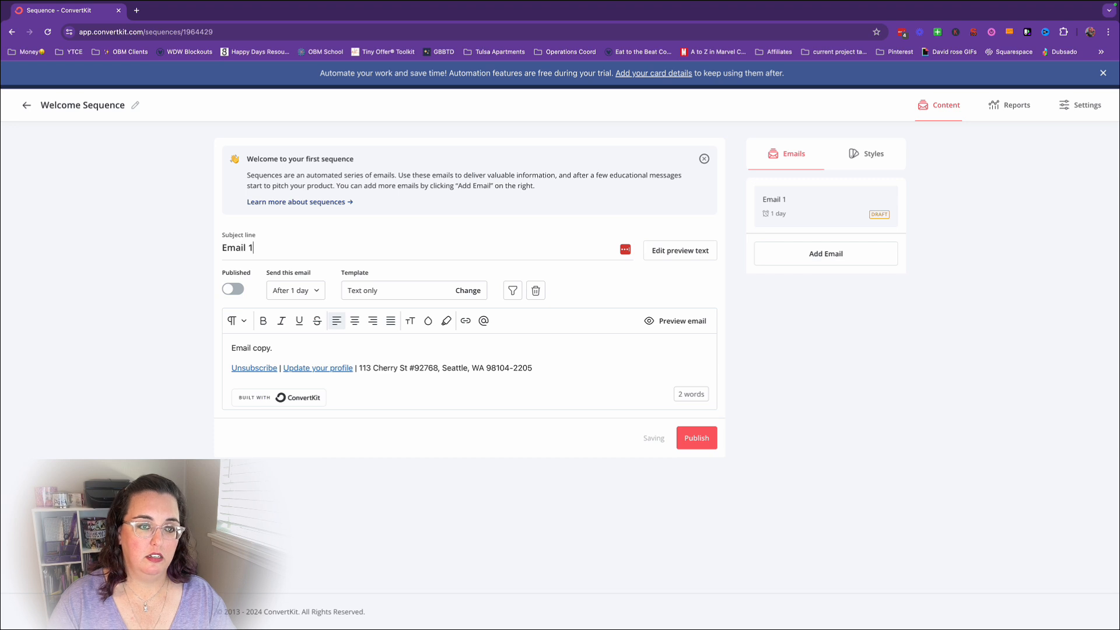
type(" subject line")
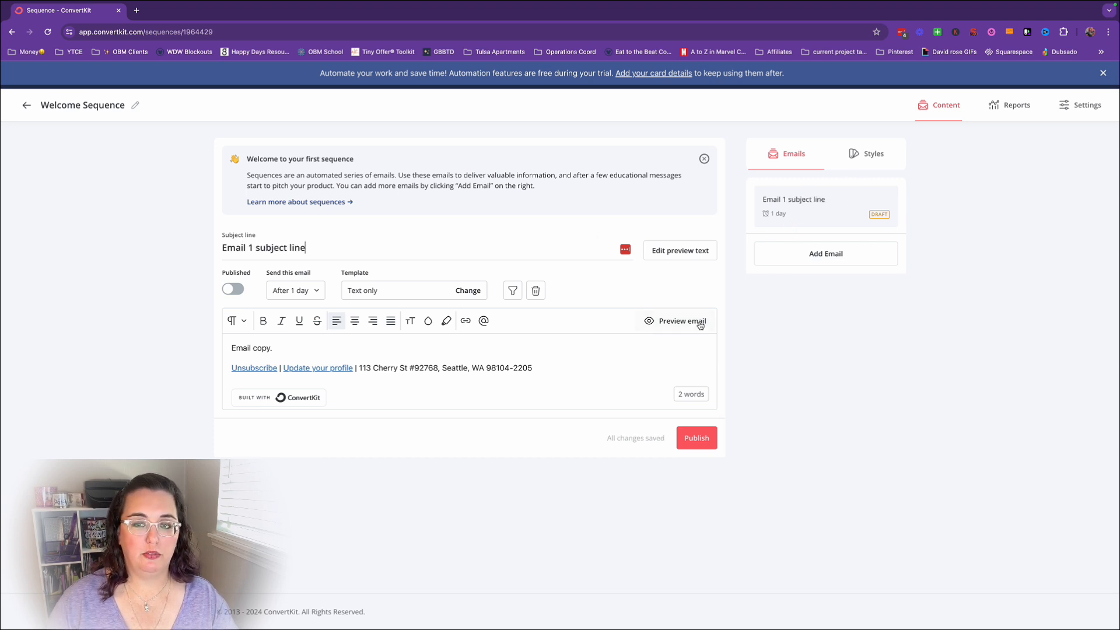
Set the first email's send delay to 0 days so it goes out immediately, and publish it.
left_click(313, 292)
left_click(269, 328)
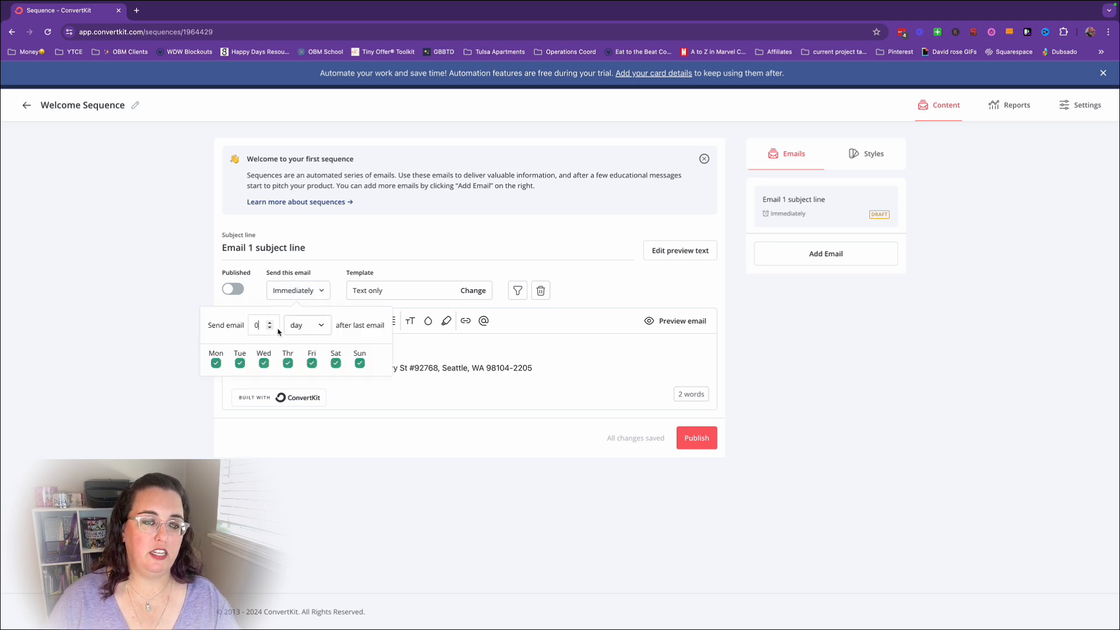
left_click(277, 288)
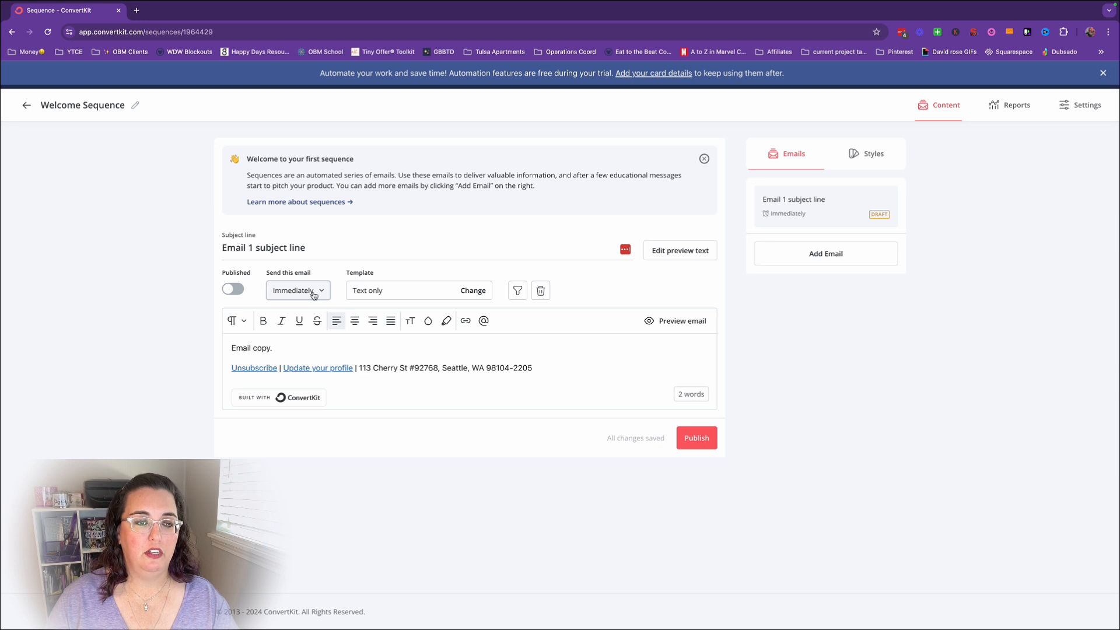
left_click(539, 480)
left_click(714, 441)
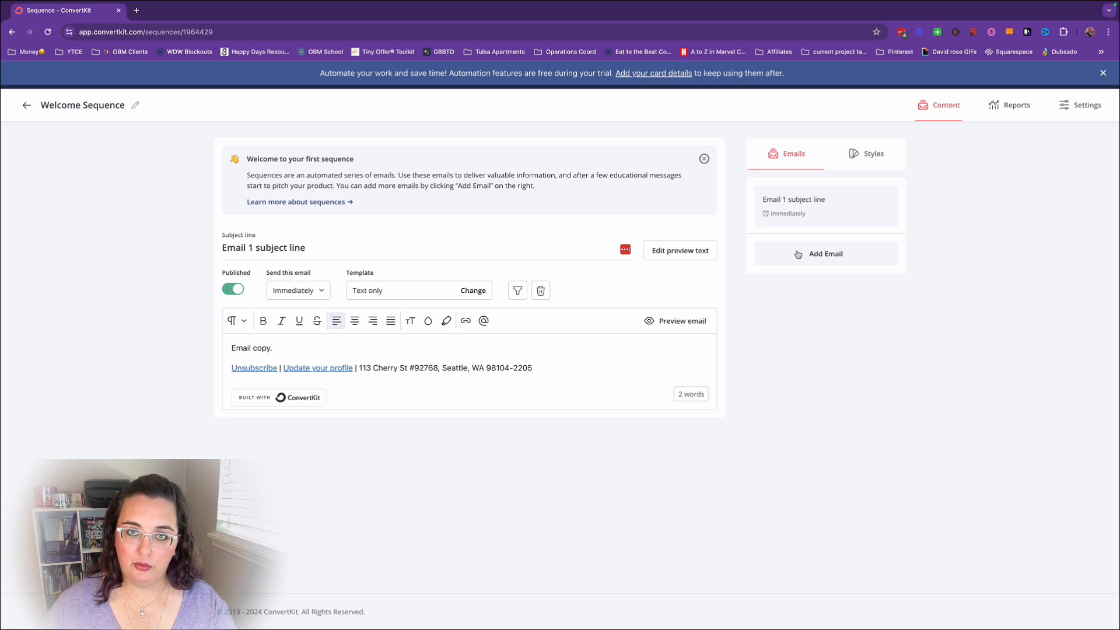
Add a second email to the Welcome Sequence, keeping its placeholder subject and body.
left_click(855, 260)
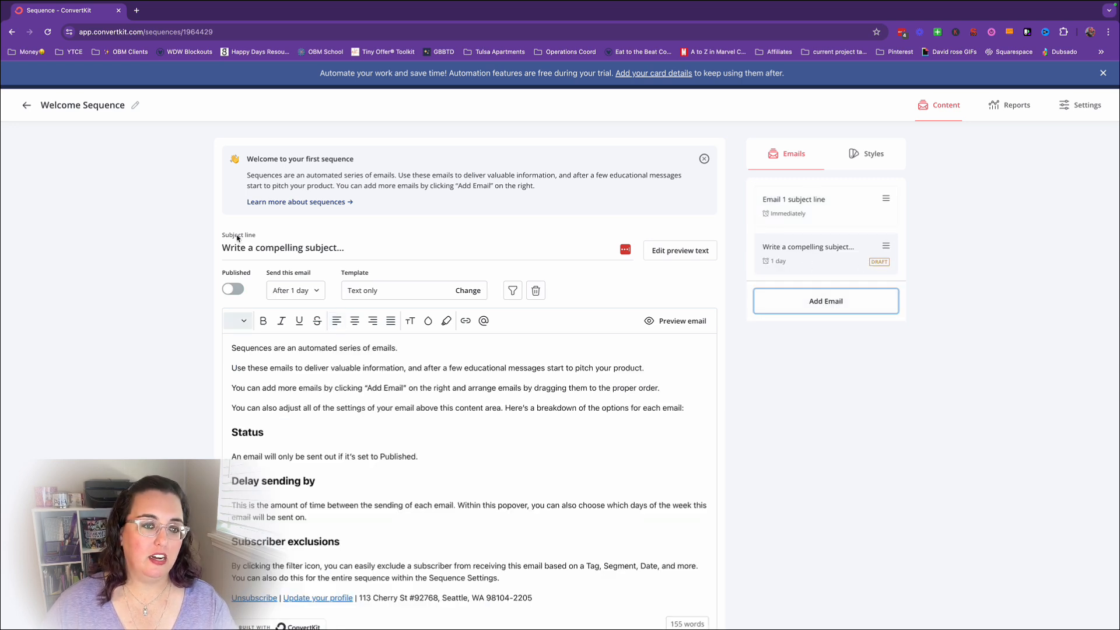
left_click_drag(223, 250, 349, 250)
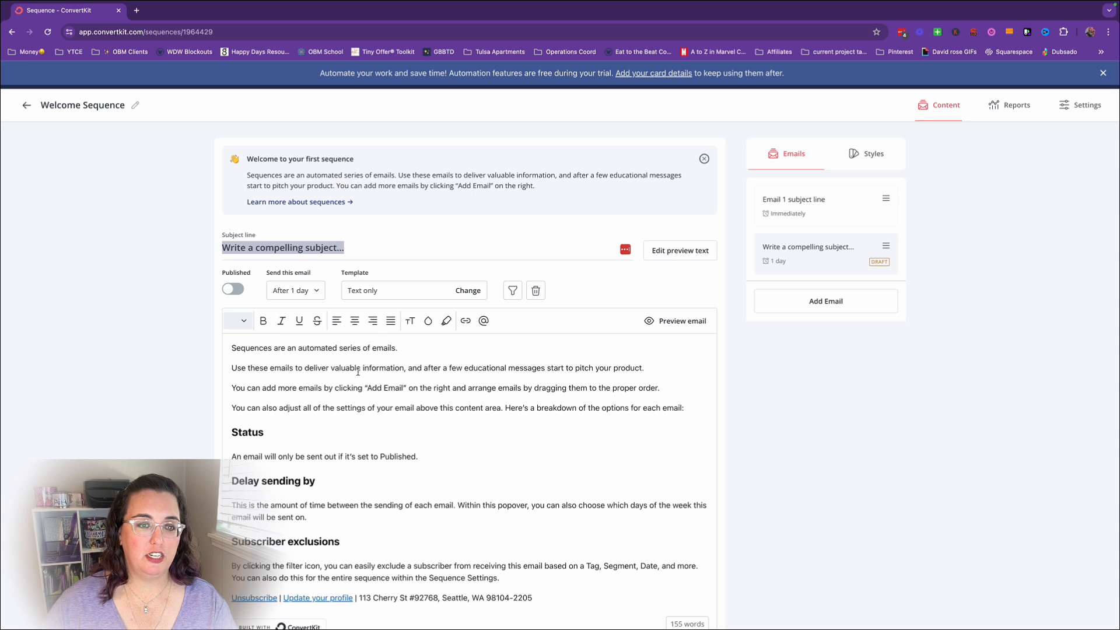
left_click_drag(355, 368, 345, 368)
left_click_drag(232, 352, 582, 613)
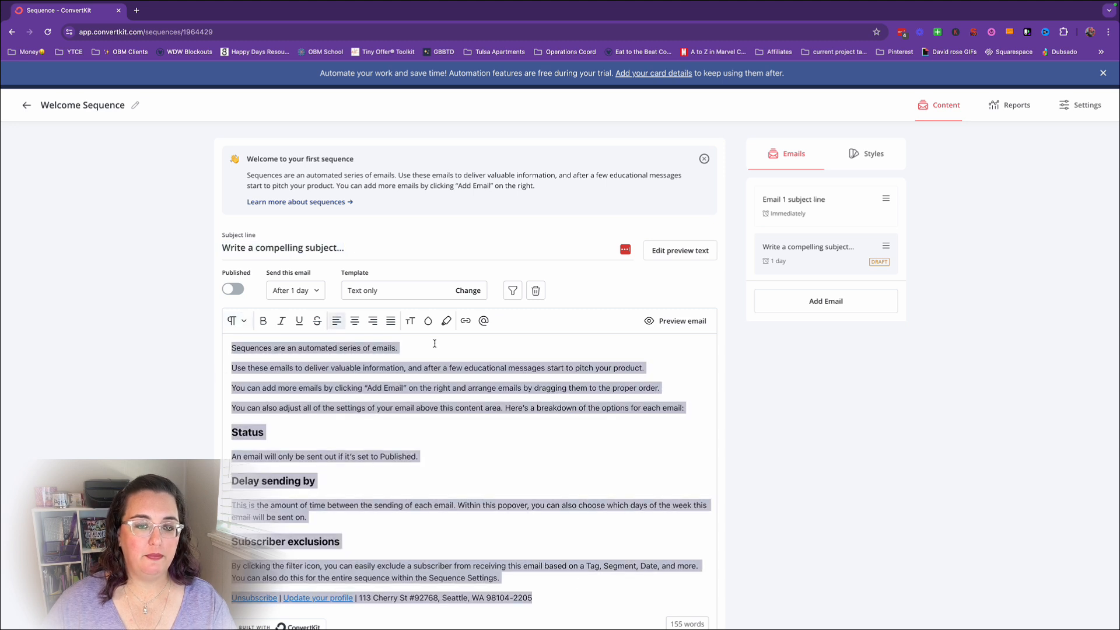
left_click(452, 438)
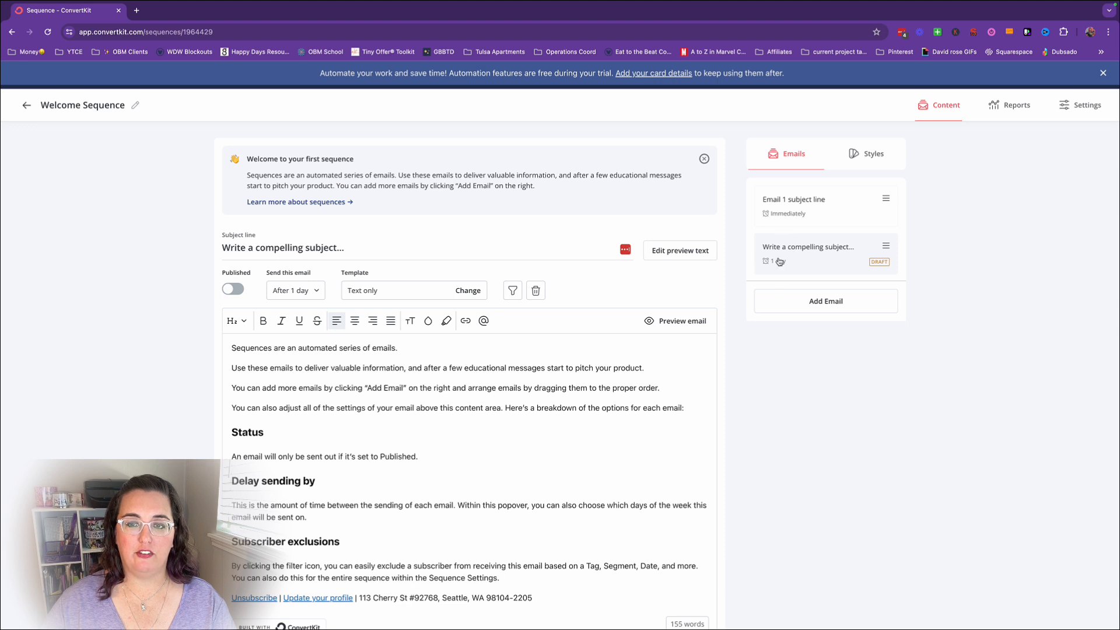
Check the second email's send delay and weekday options, and add another email to the sequence.
left_click(309, 291)
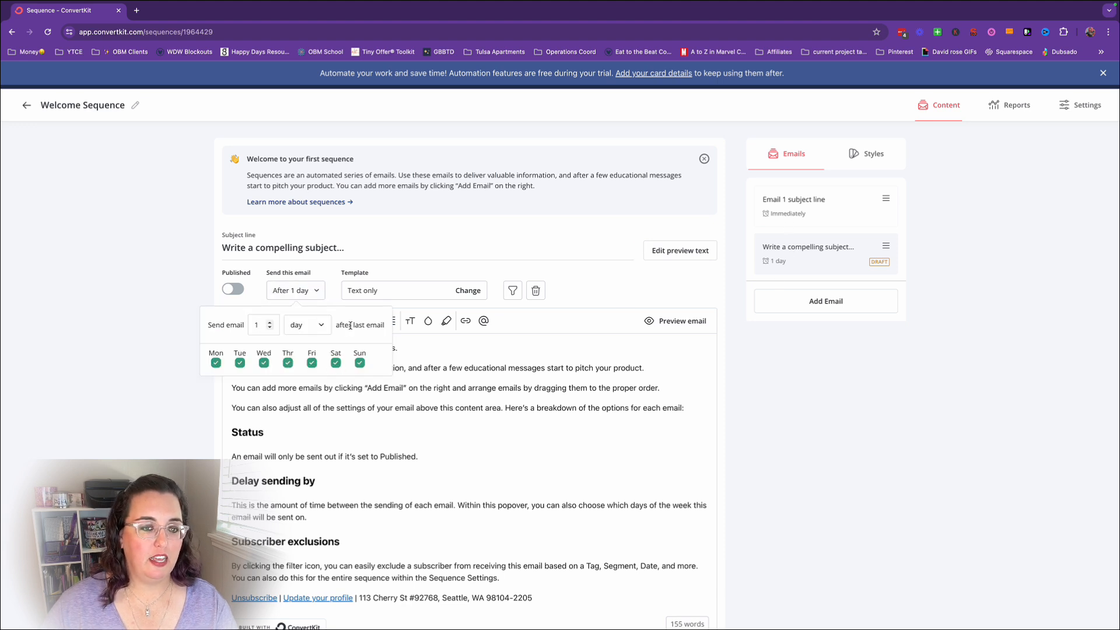
left_click(563, 383)
left_click(314, 296)
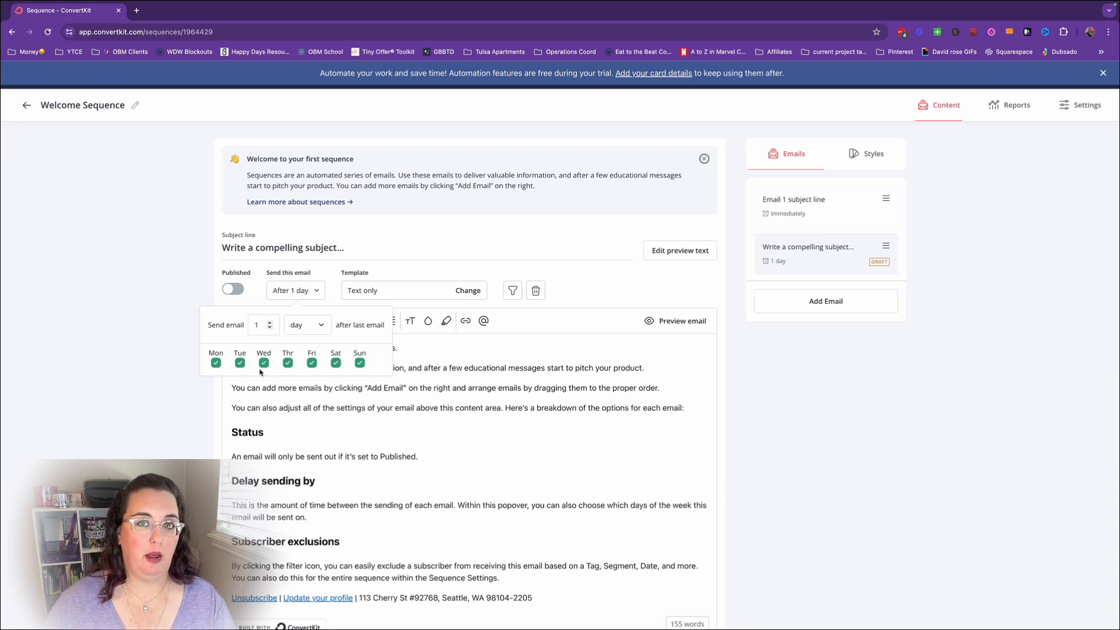
left_click(473, 397)
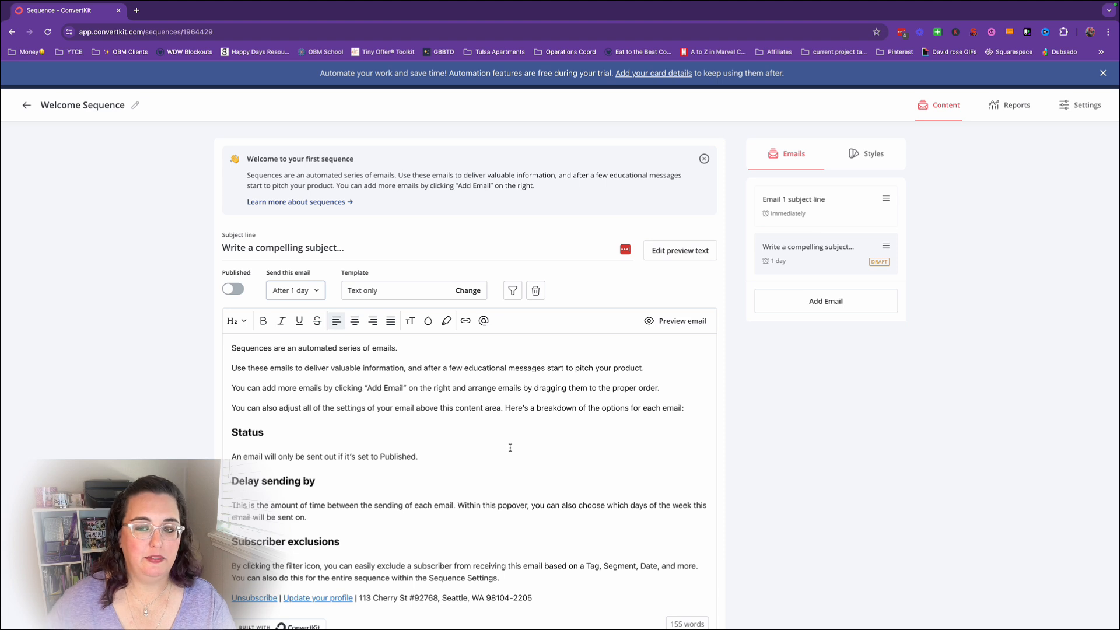
left_click(811, 313)
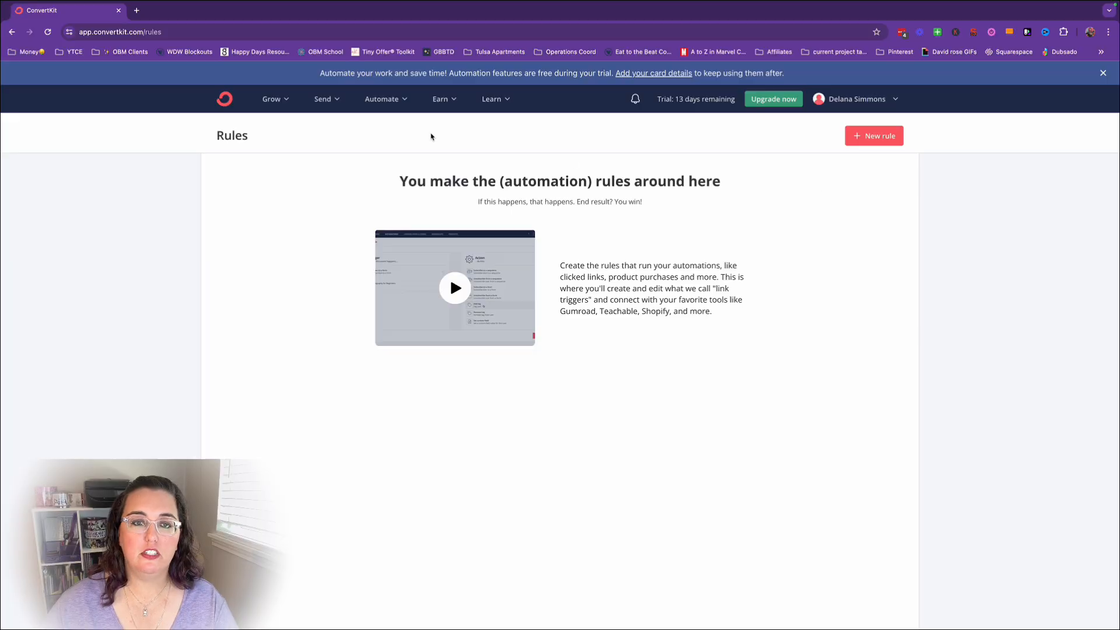
Create a new automation rule triggered when someone subscribes to the Light Theme Form.
left_click(382, 100)
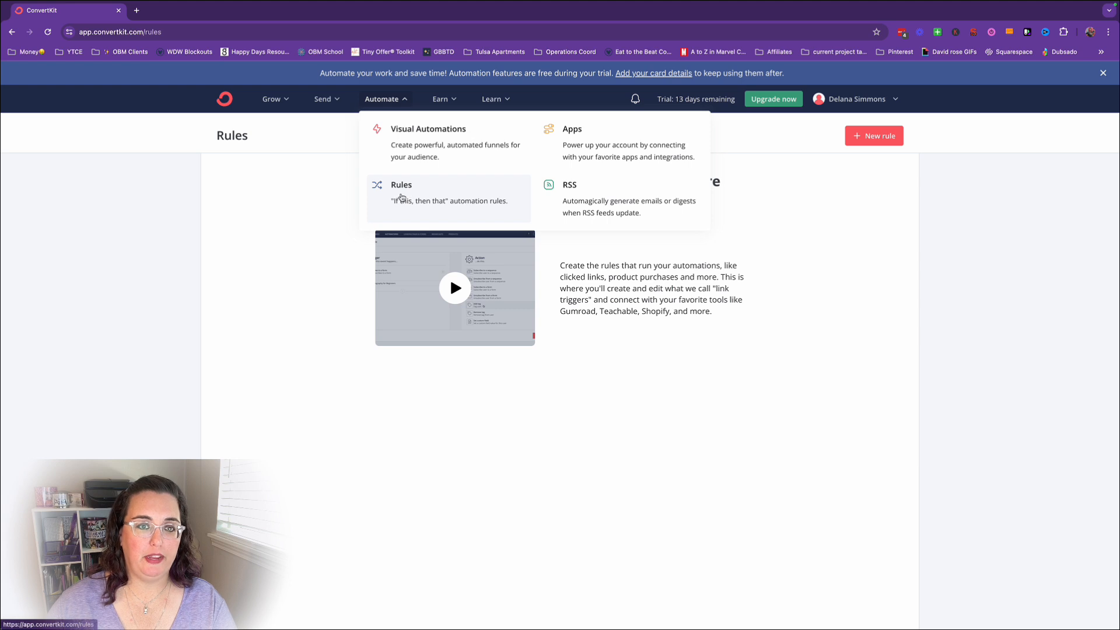
left_click(886, 138)
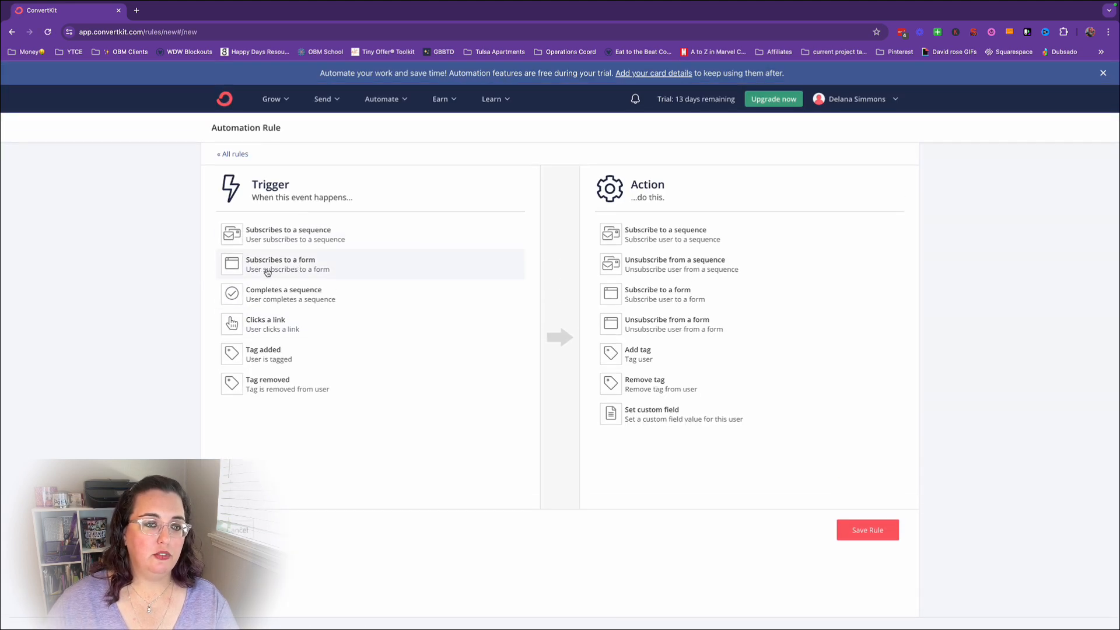
left_click(296, 270)
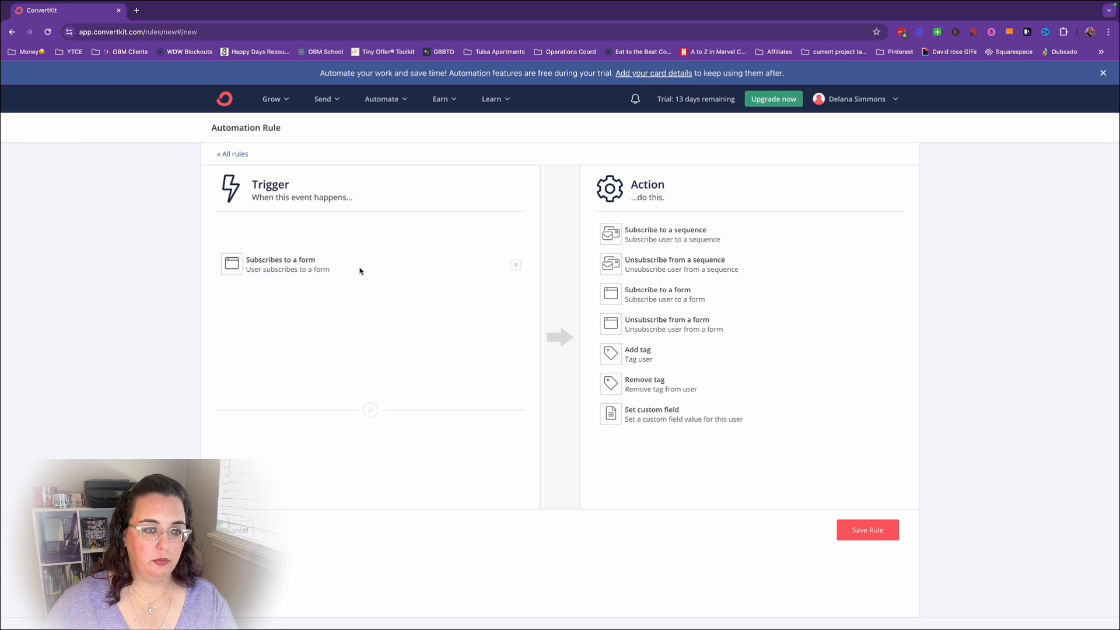
left_click(326, 275)
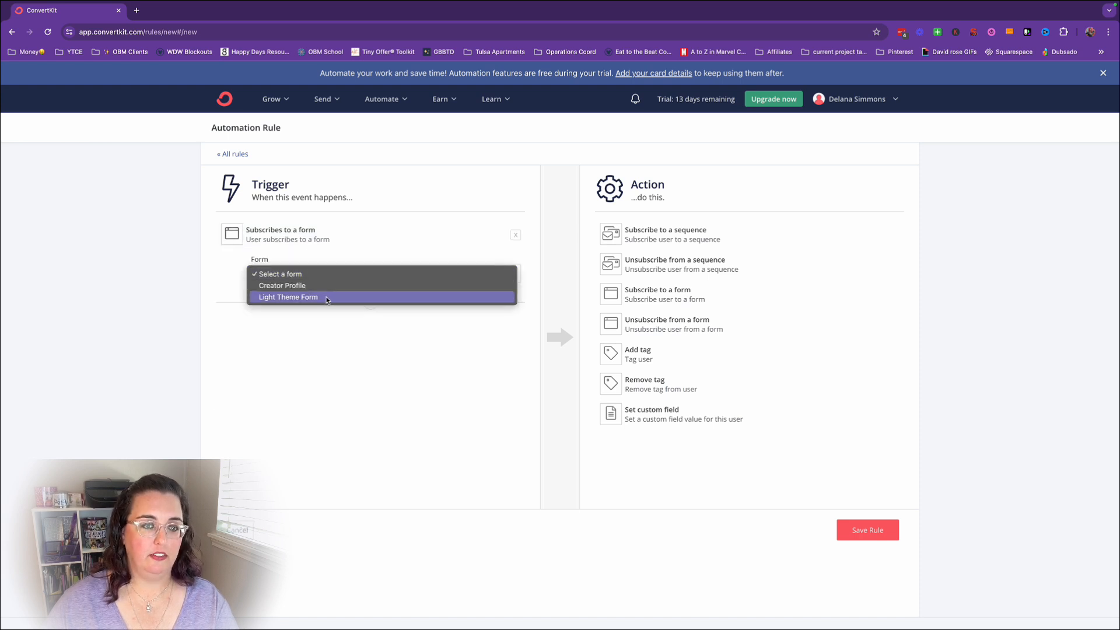
left_click(324, 297)
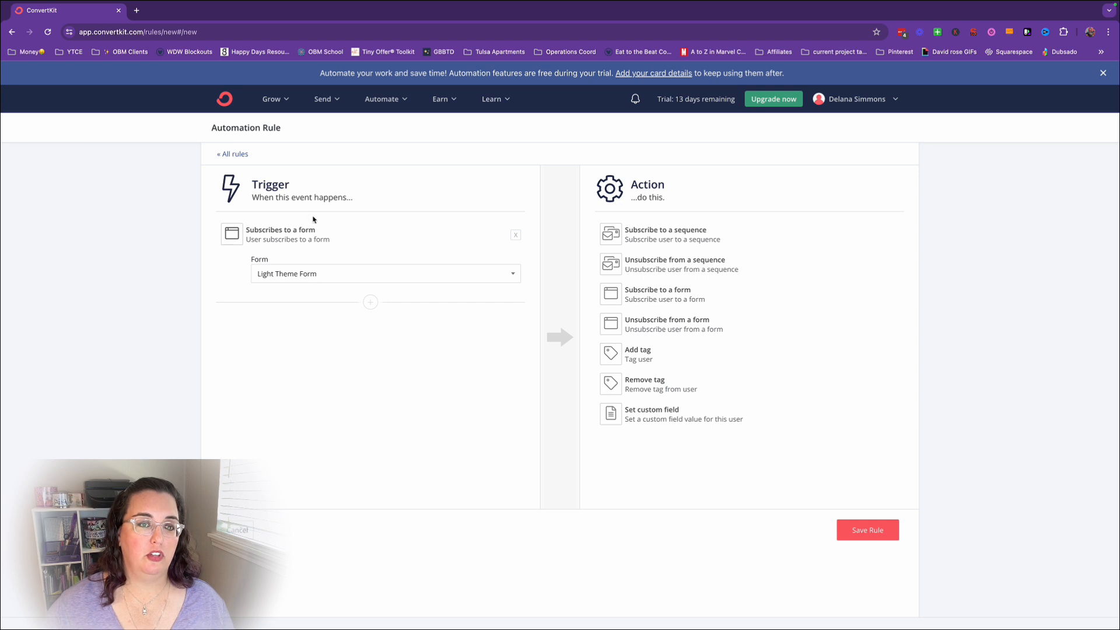
Add a second form subscription trigger to the rule, using the Creator Profile form.
left_click(370, 304)
left_click(297, 349)
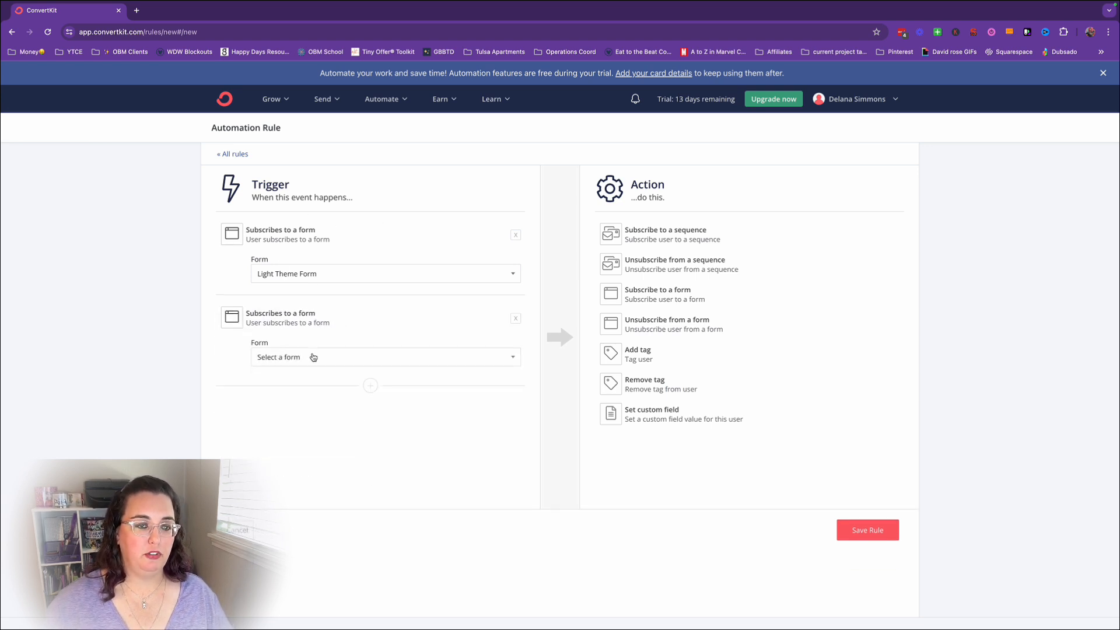
left_click(313, 358)
left_click(296, 370)
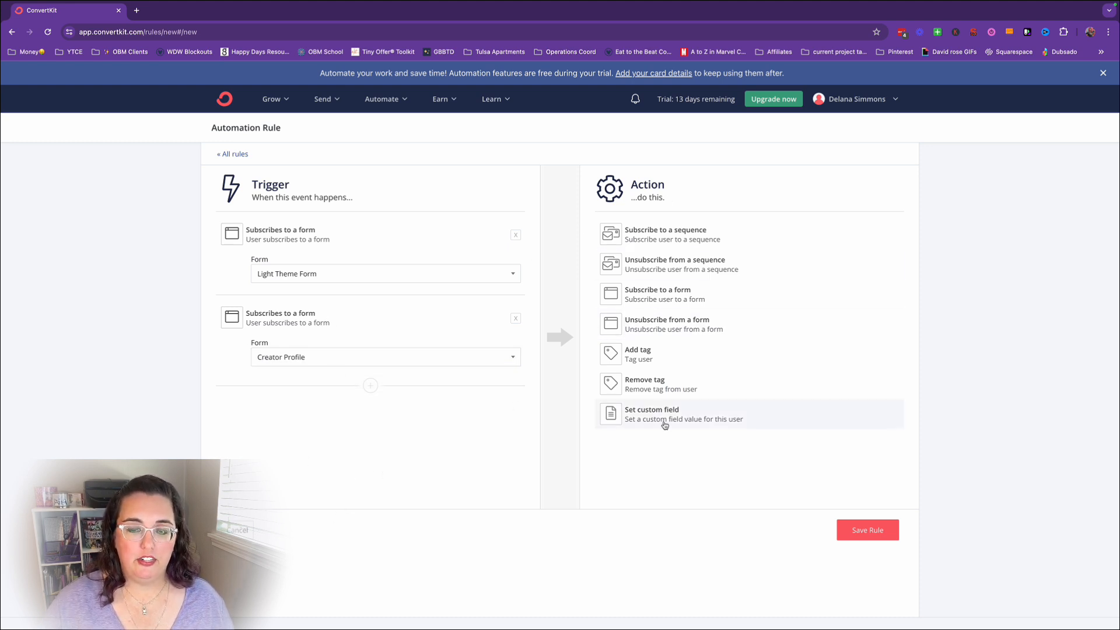
Add an Add tag action to the rule that applies the Welcome Sequence tag.
left_click(641, 357)
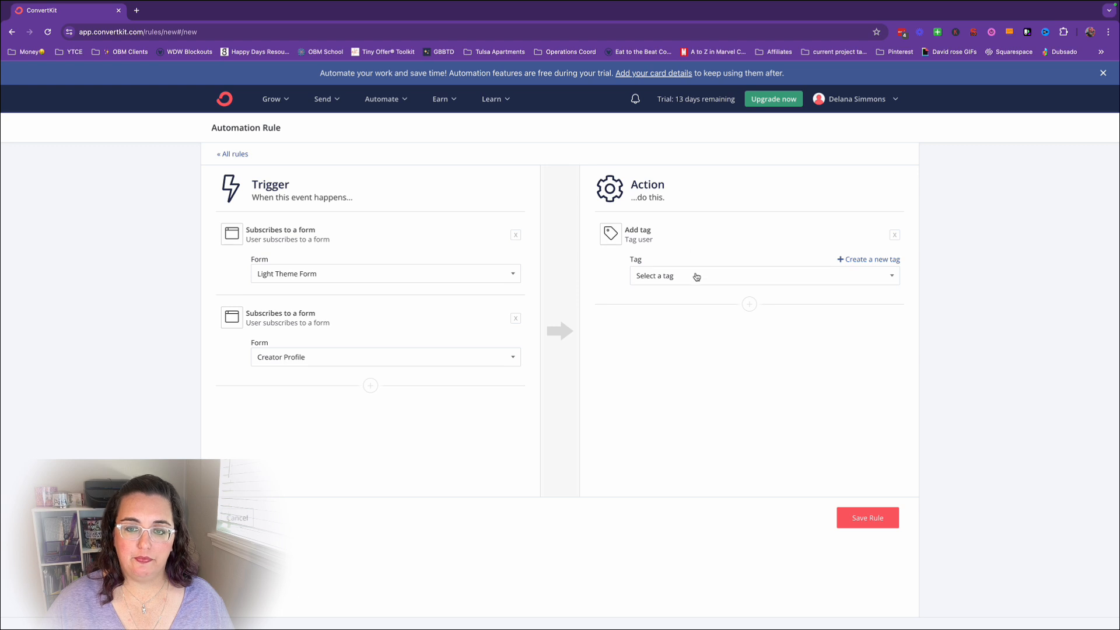
left_click(697, 276)
left_click(660, 292)
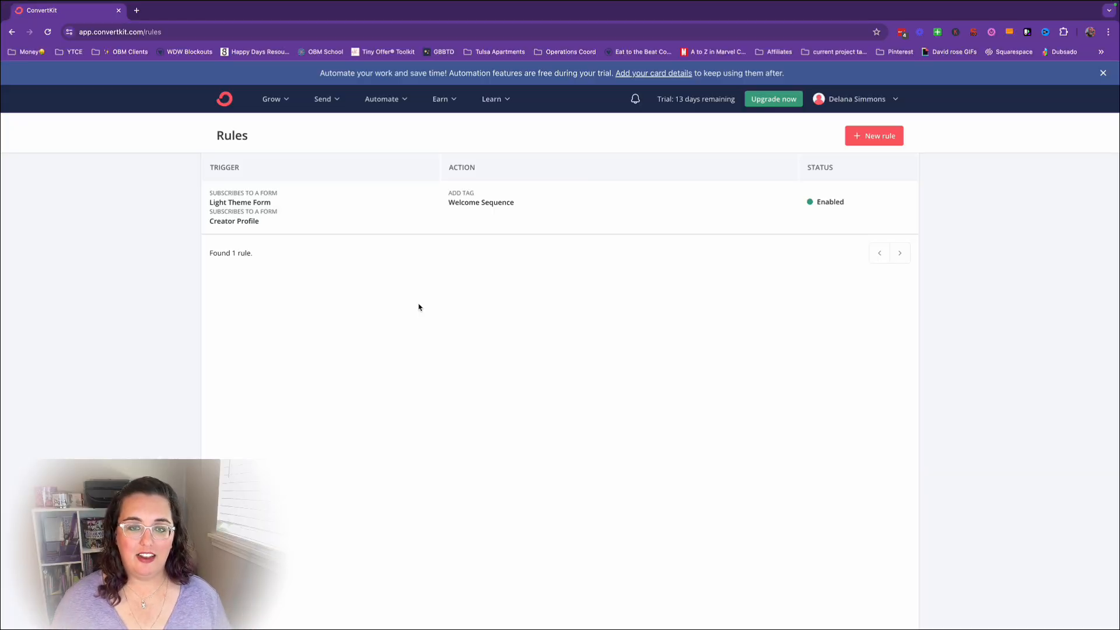
Create a new visual automation from scratch after browsing the available automation templates.
left_click(390, 103)
left_click(413, 152)
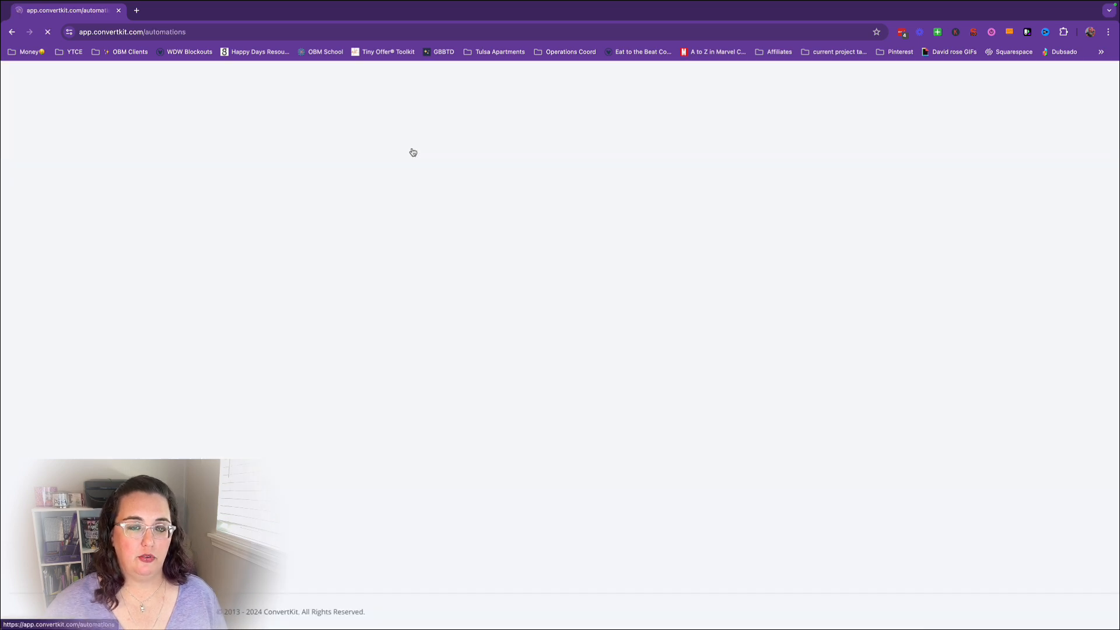
left_click(856, 175)
scroll(622, 385, "down", 4)
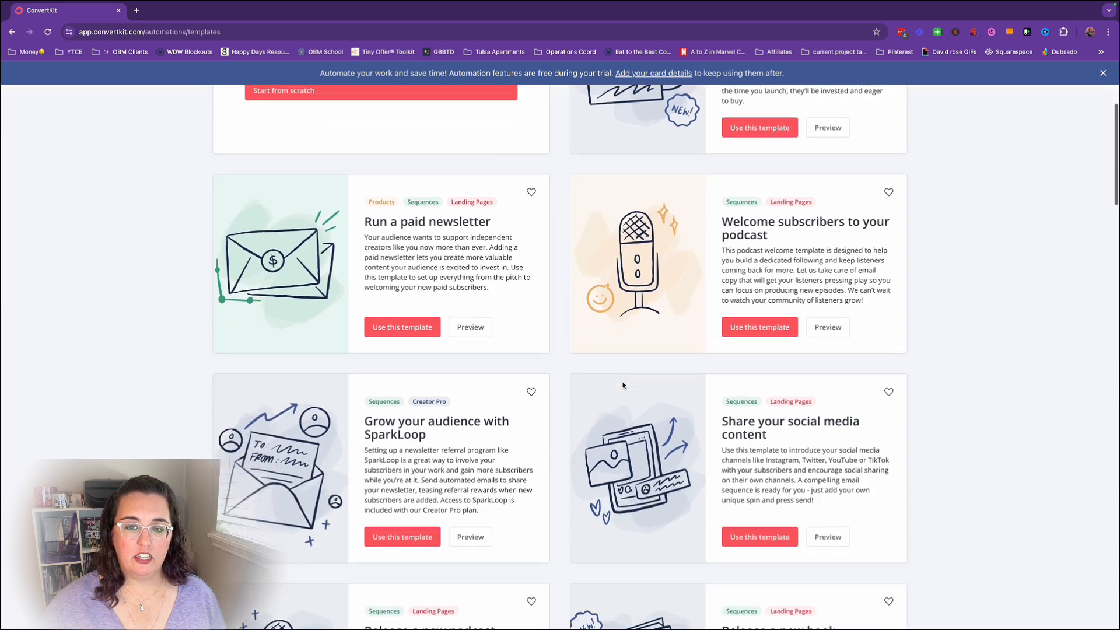
scroll(623, 385, "down", 7)
scroll(623, 385, "down", 5)
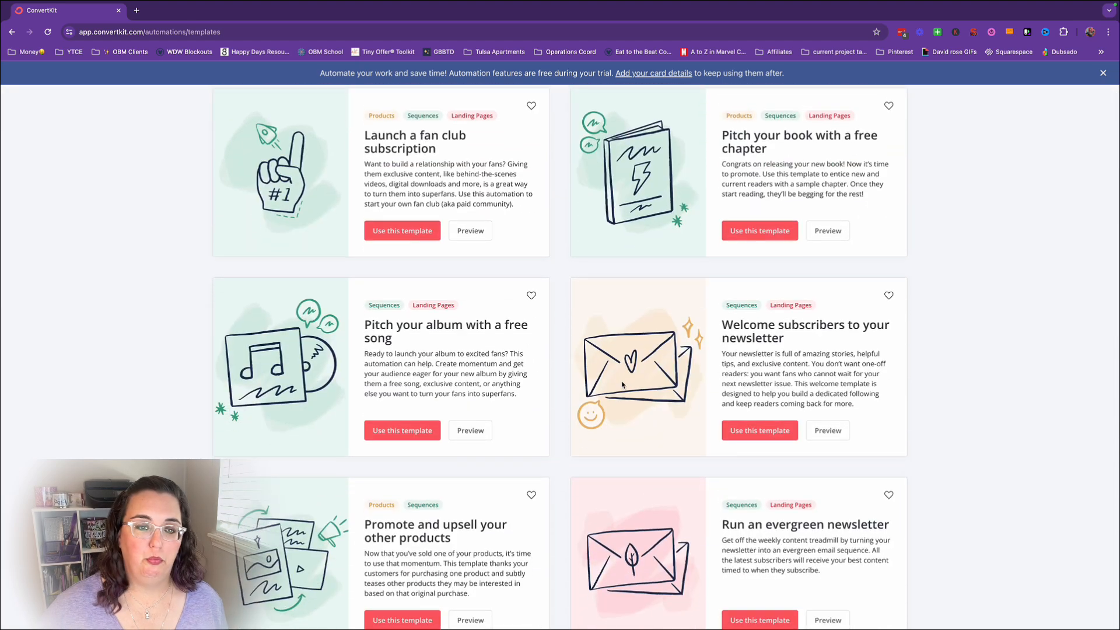
scroll(623, 385, "up", 15)
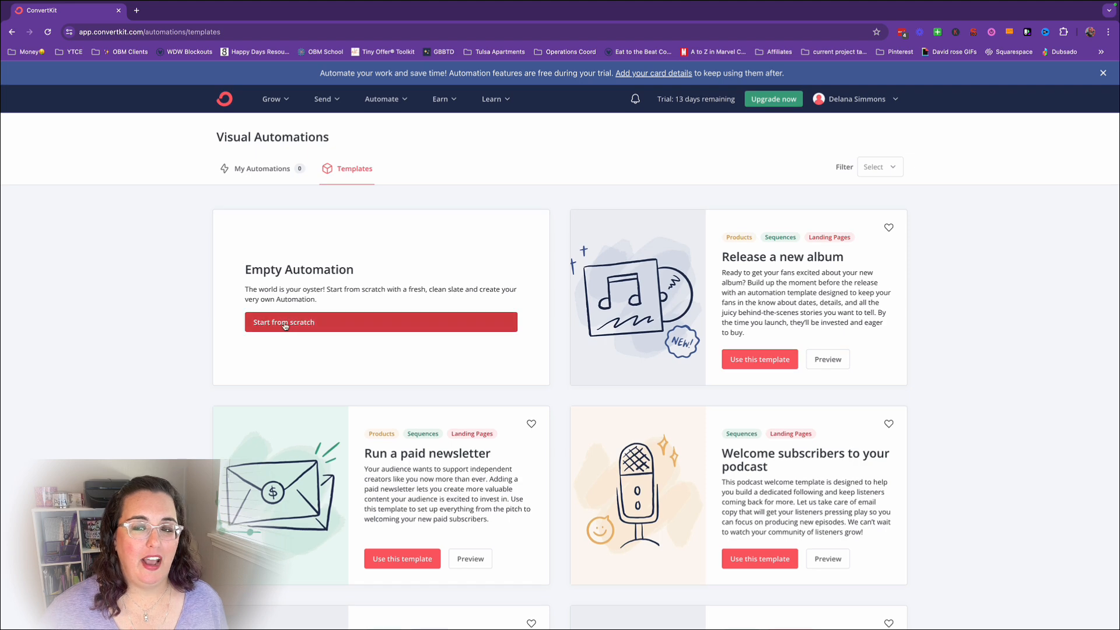
left_click(285, 325)
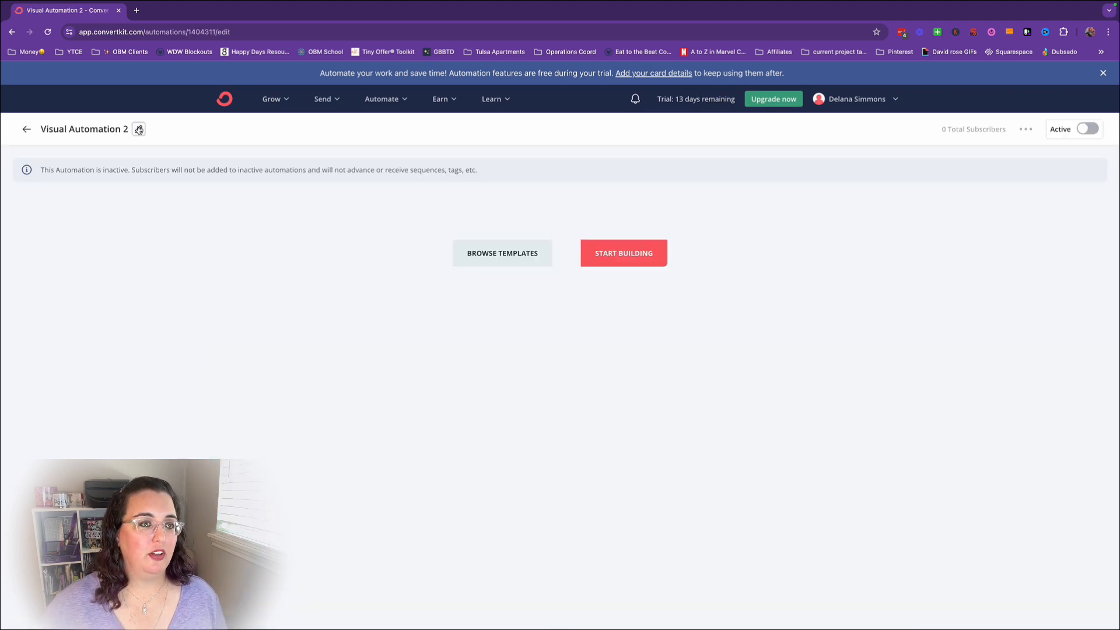
Rename the new visual automation to Welcome Automation.
left_click(108, 131)
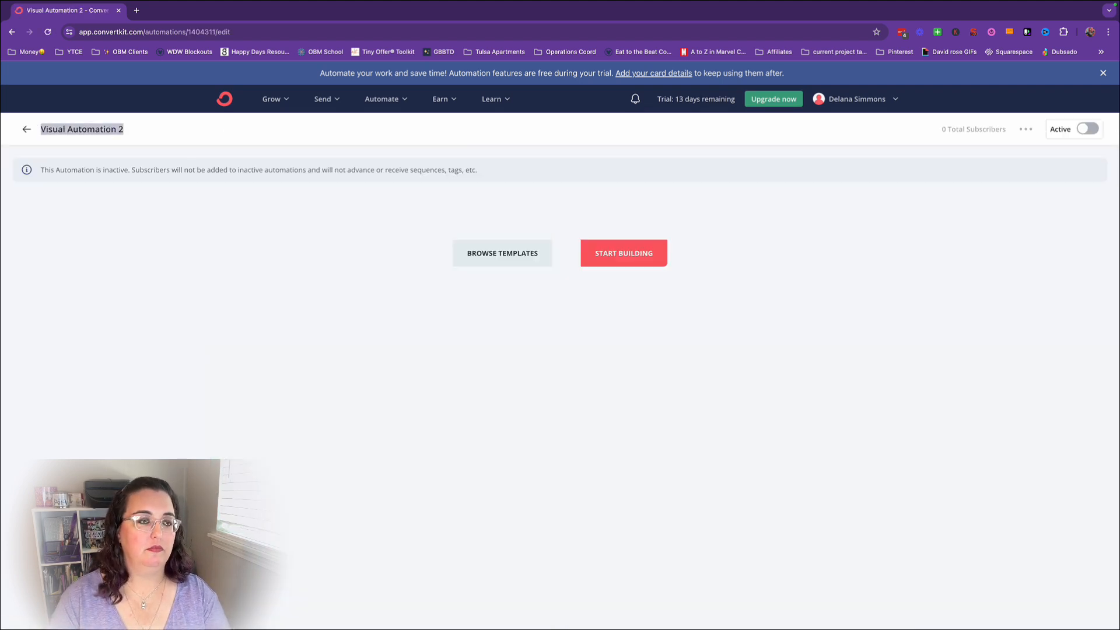
type("Welcome Automation")
key("Return")
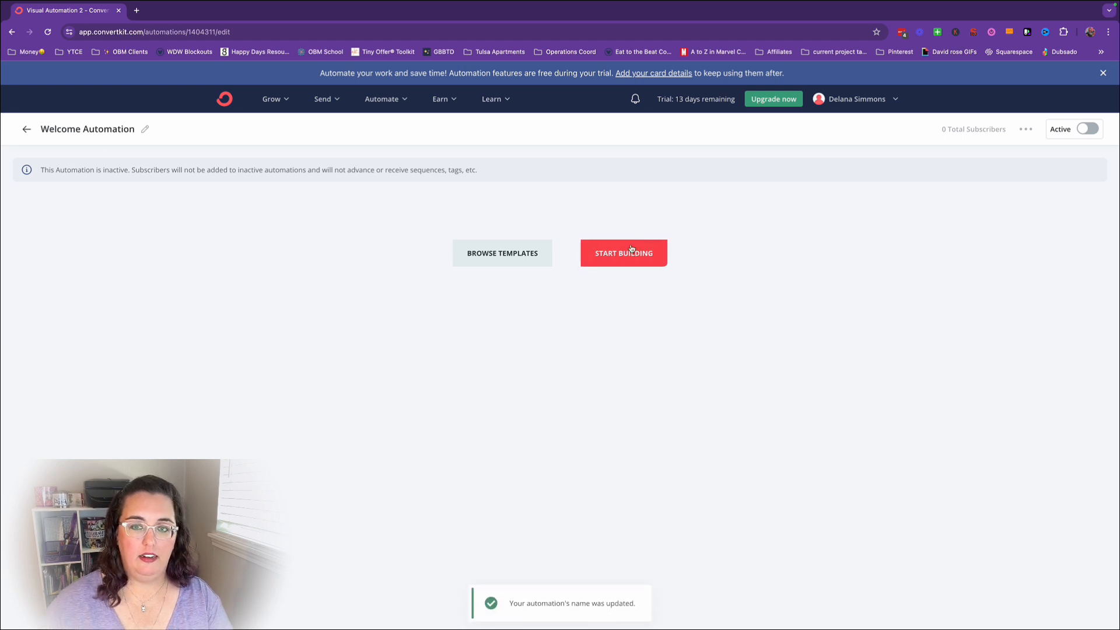
Start the automation with an event for subscribers who are added to the Welcome Sequence tag.
left_click(633, 258)
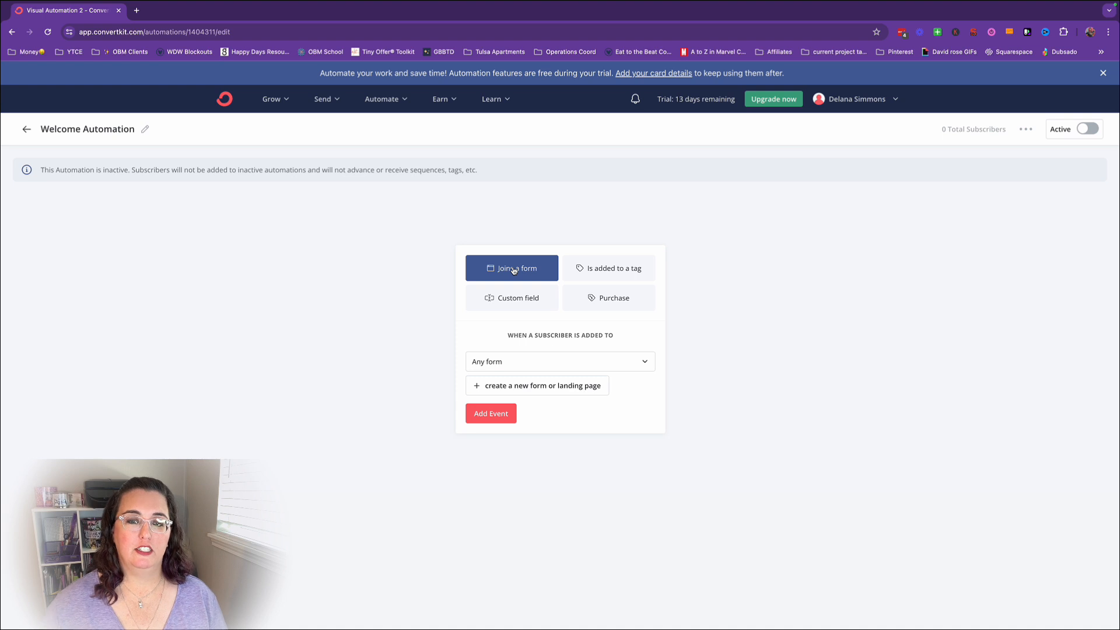
left_click(585, 270)
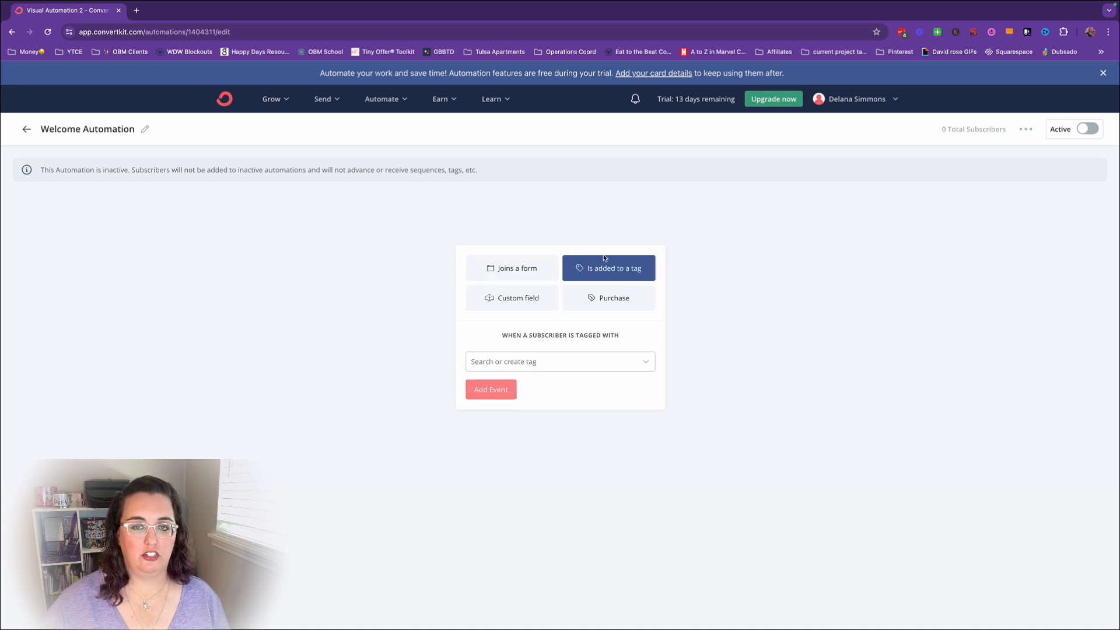
left_click(575, 361)
left_click(548, 386)
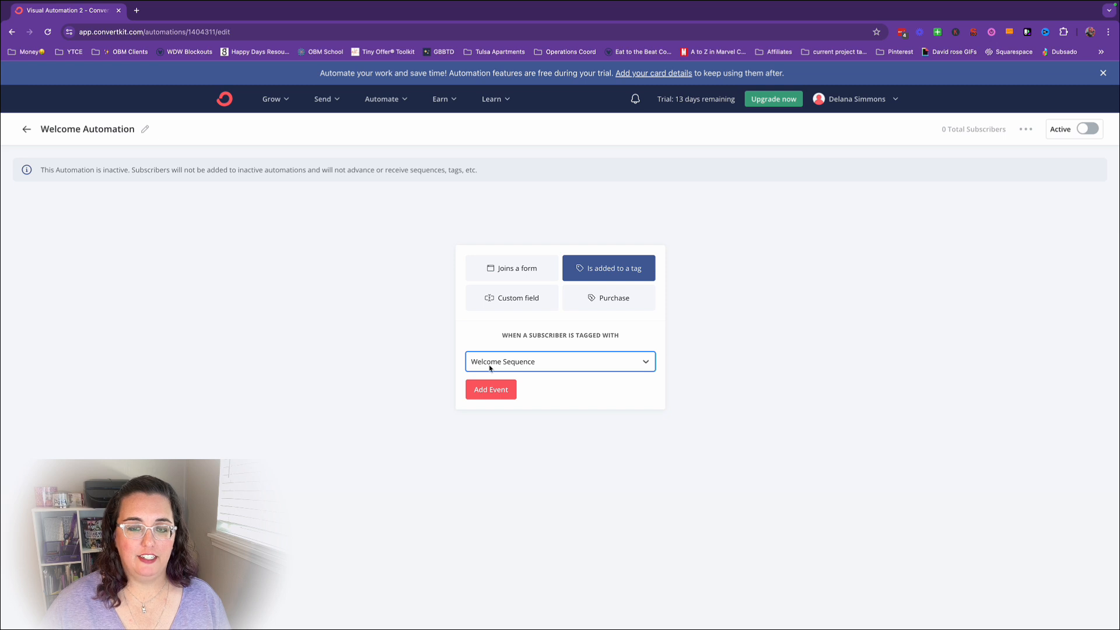
left_click(491, 389)
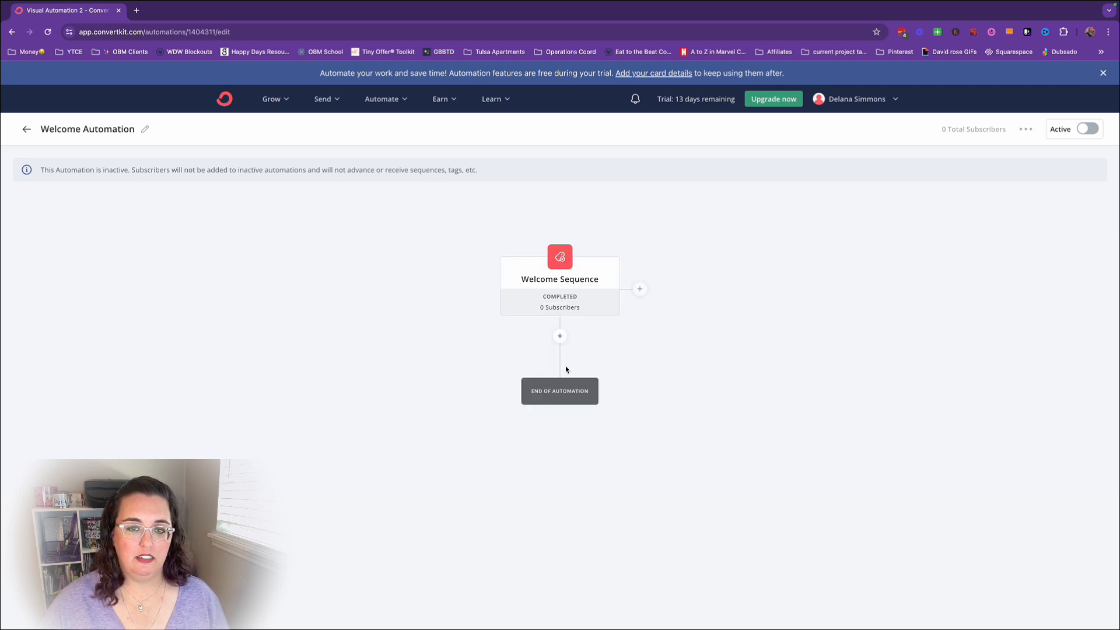
Add an action below the tag event that adds the subscriber to the Welcome Sequence email sequence.
scroll(643, 370, "down", 2)
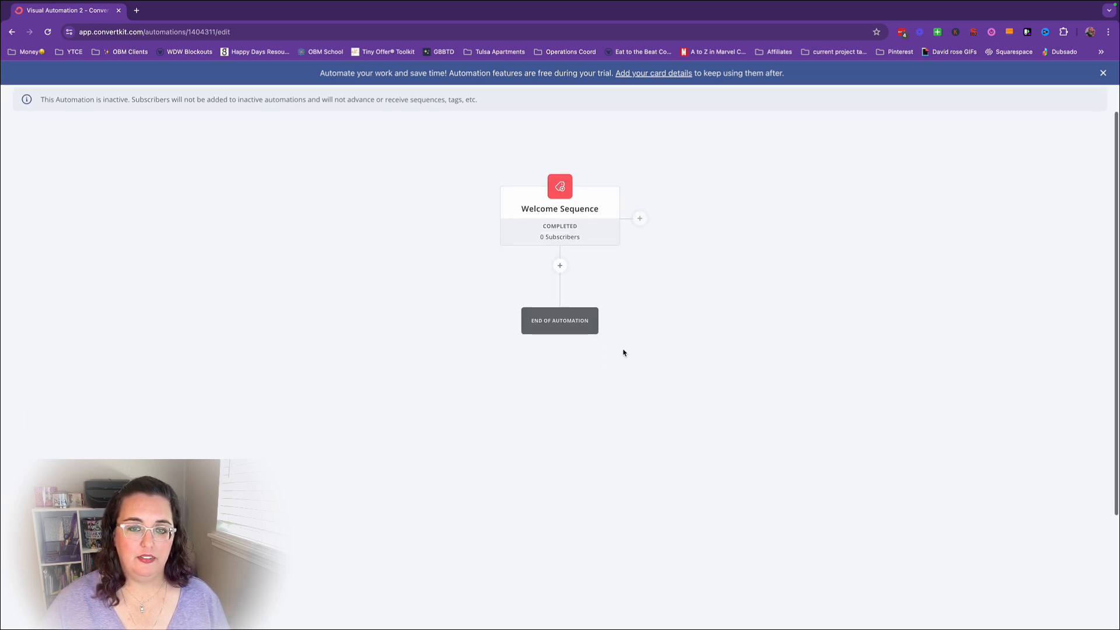
left_click(560, 266)
left_click(520, 385)
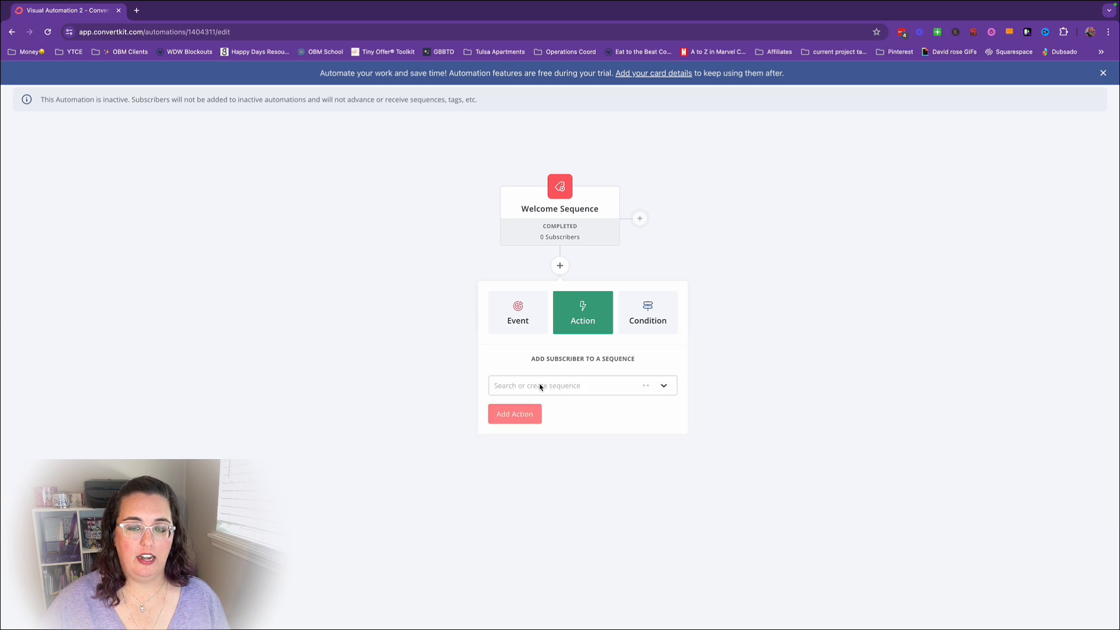
left_click(596, 386)
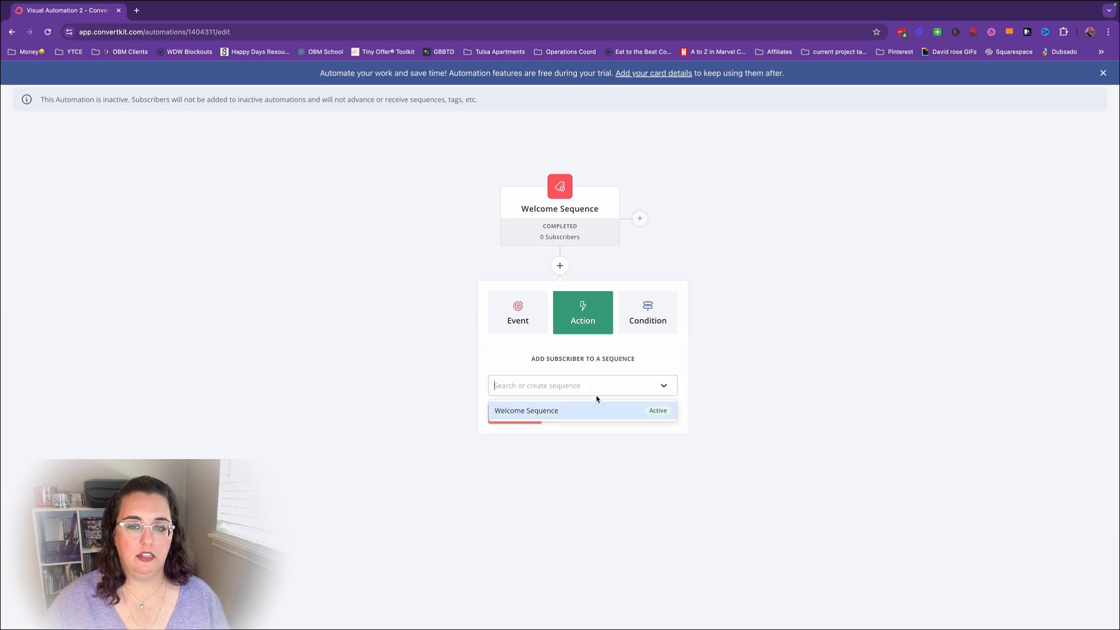
left_click(549, 412)
left_click(538, 416)
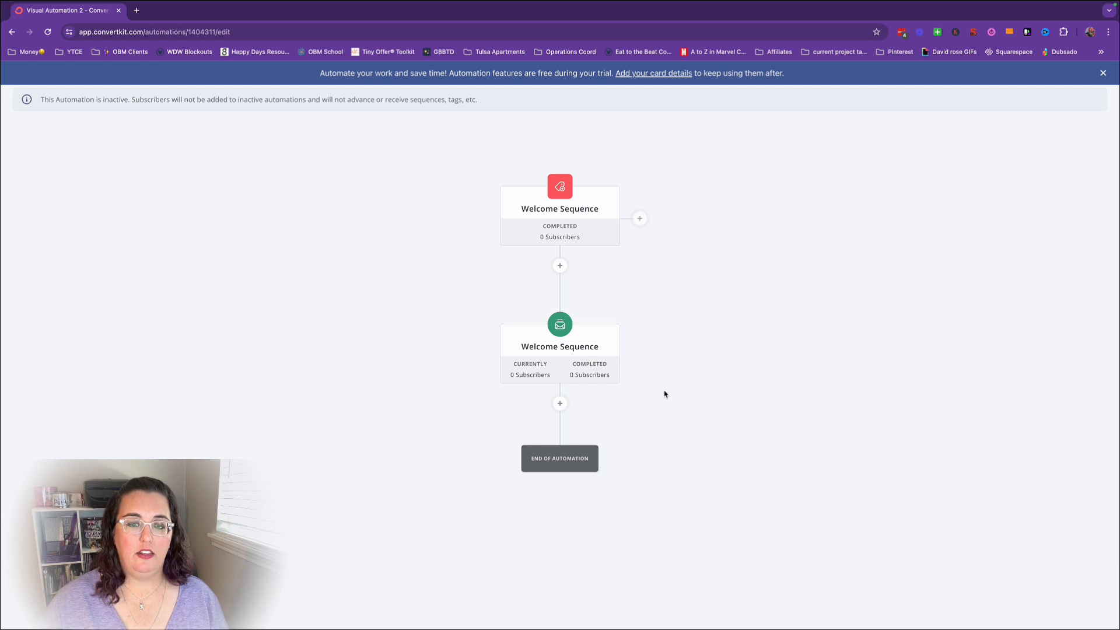
Activate the Welcome Automation and confirm the activation.
scroll(665, 393, "up", 2)
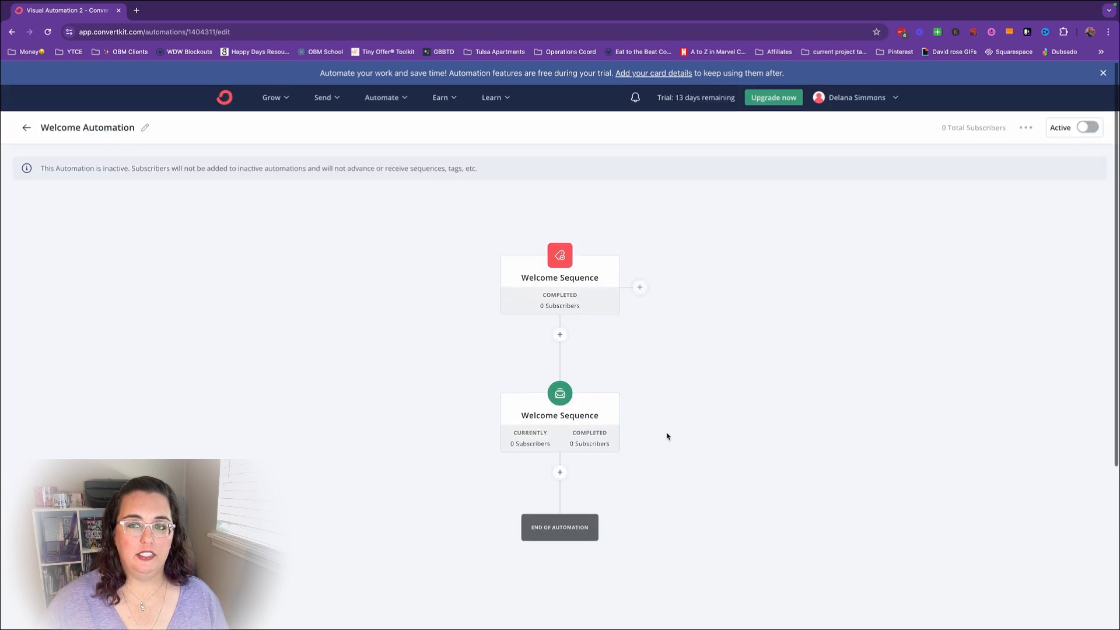
left_click(1103, 130)
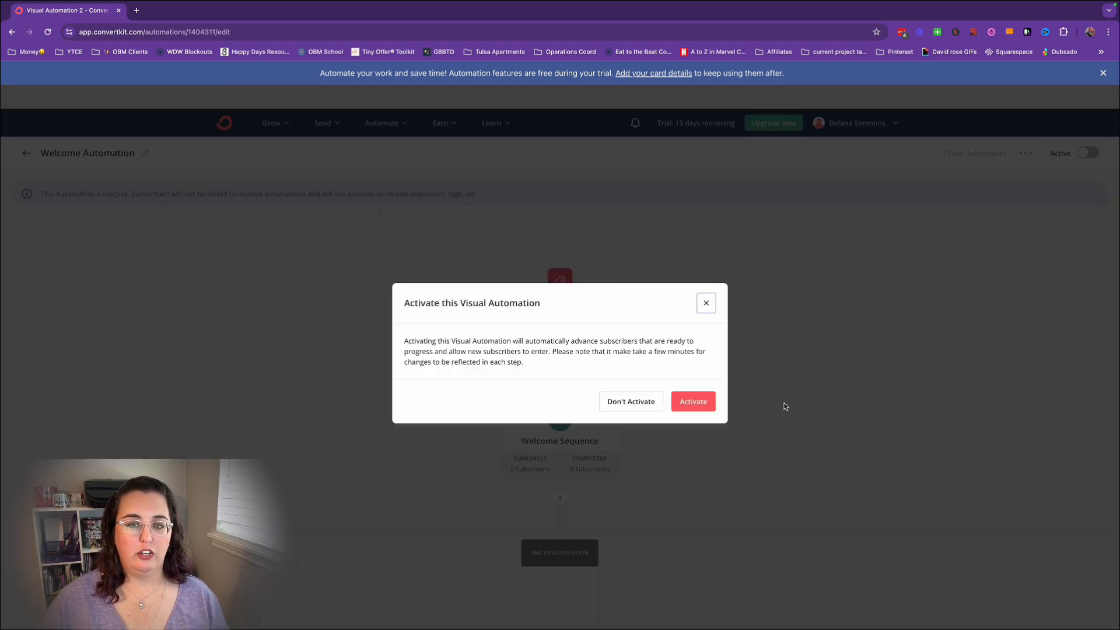
left_click(687, 407)
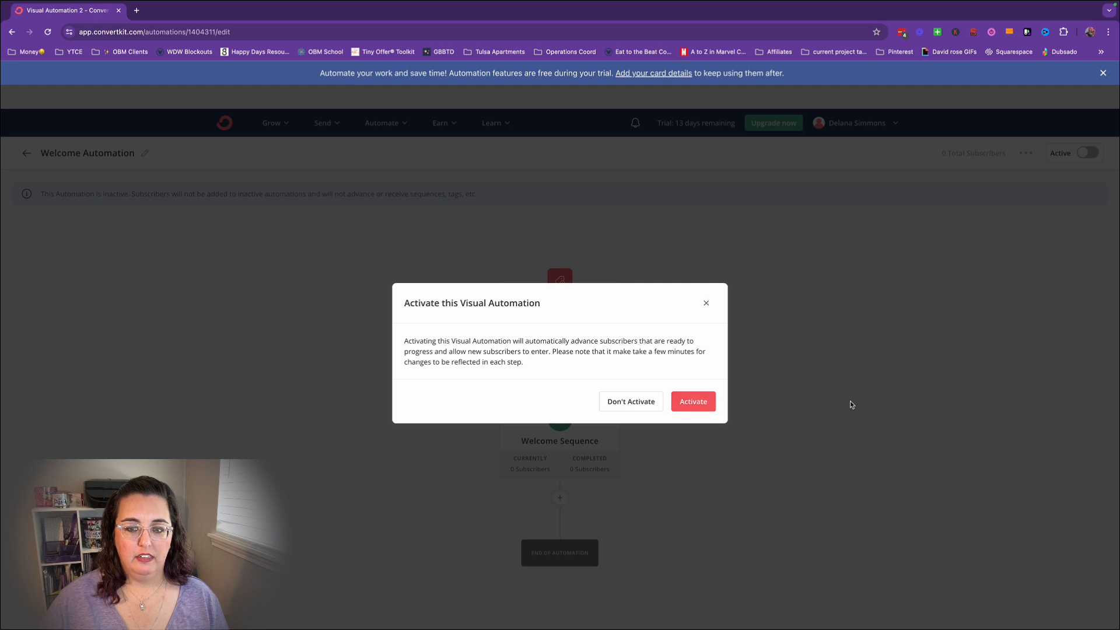
left_click(828, 407)
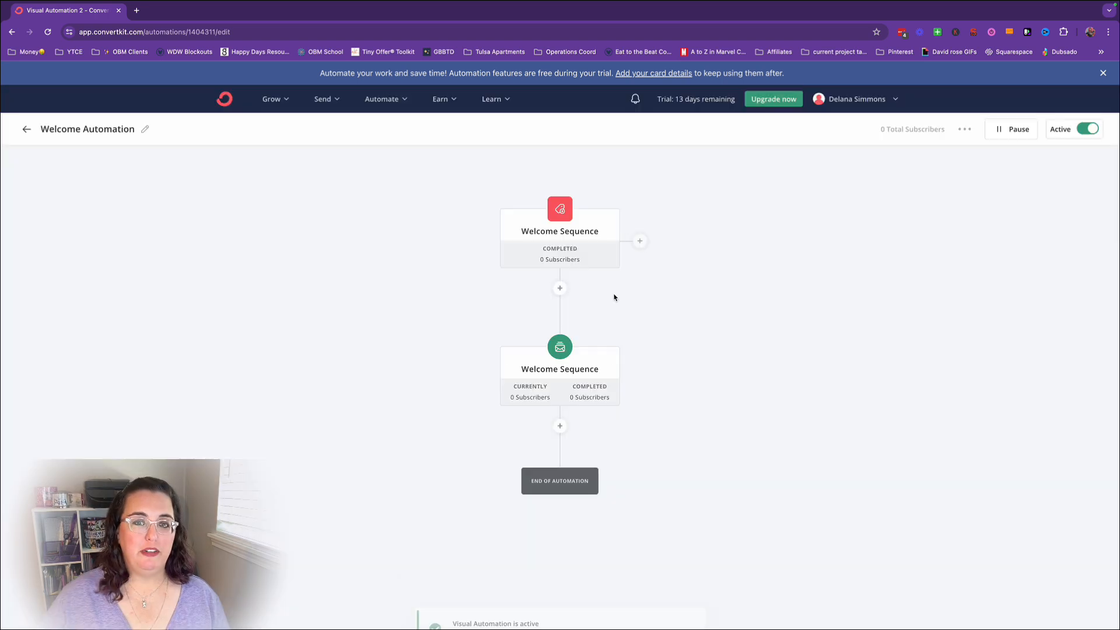